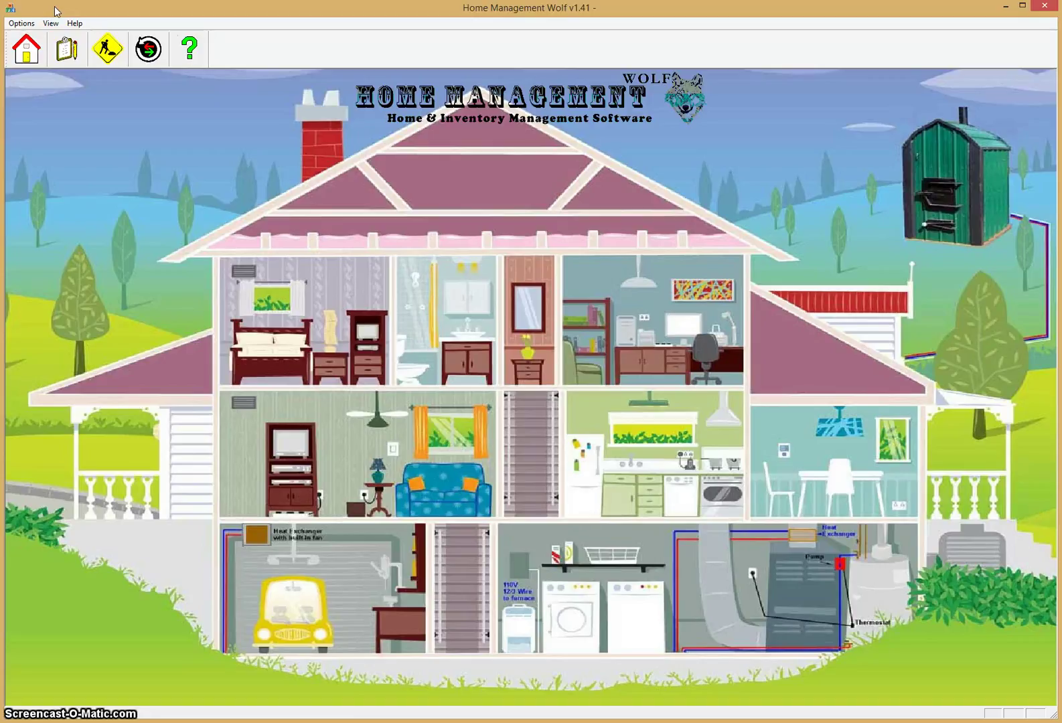
Open the Home residence form and load the Sample Home record.
{"action": "left_click", "coordinate": [28, 60]}
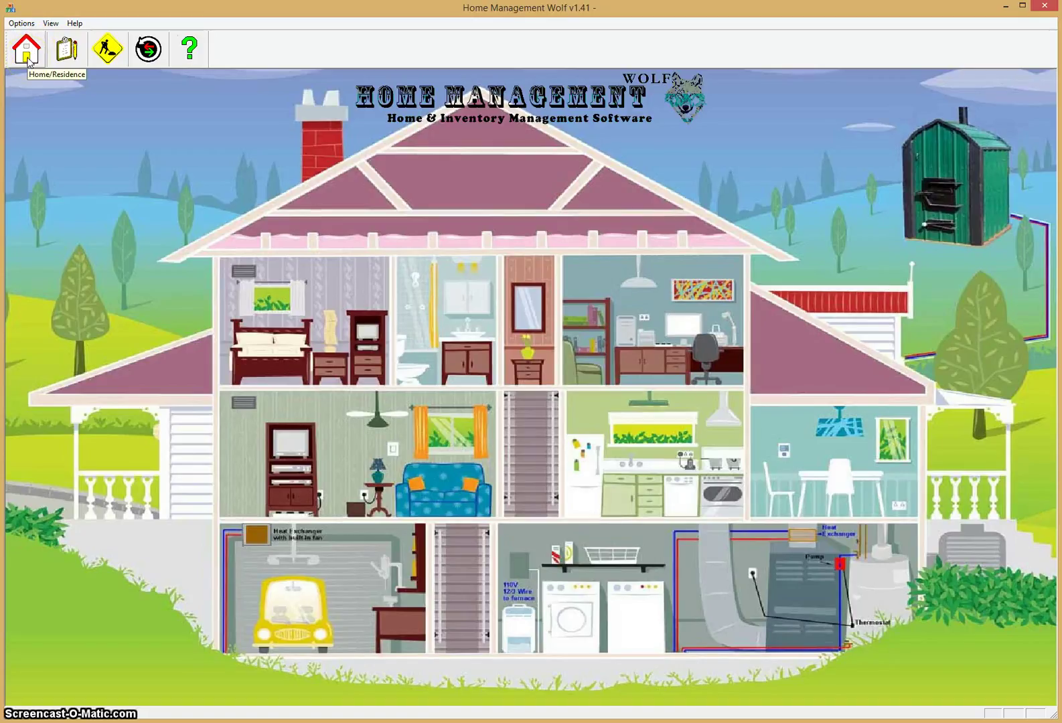
{"action": "left_click", "coordinate": [27, 59]}
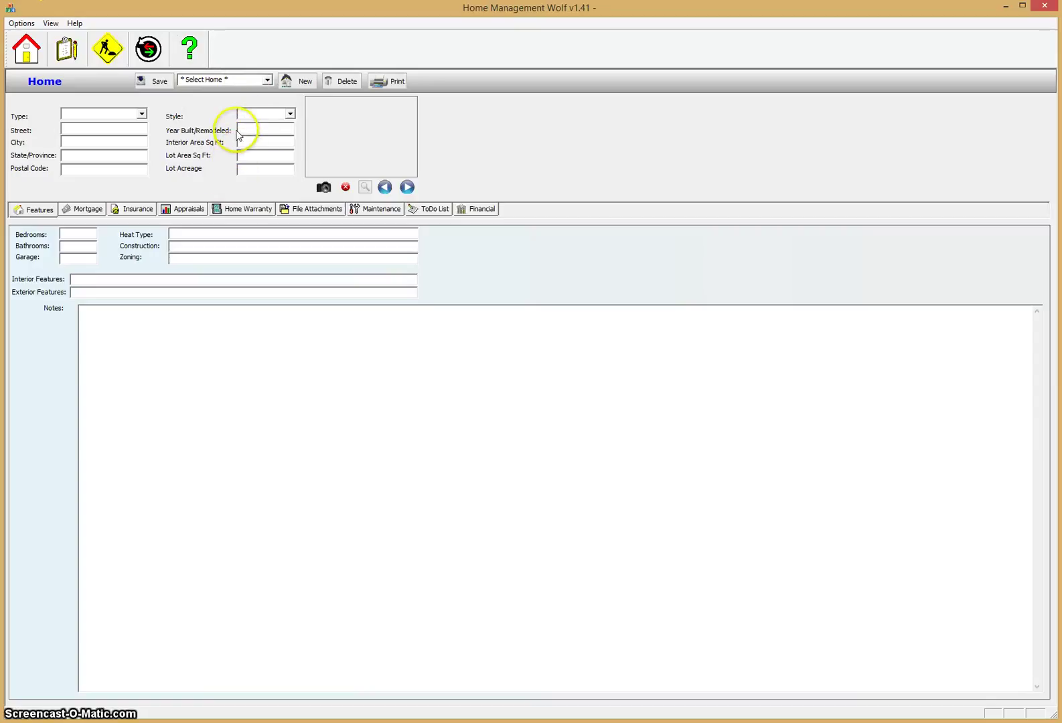
{"action": "left_click", "coordinate": [266, 81]}
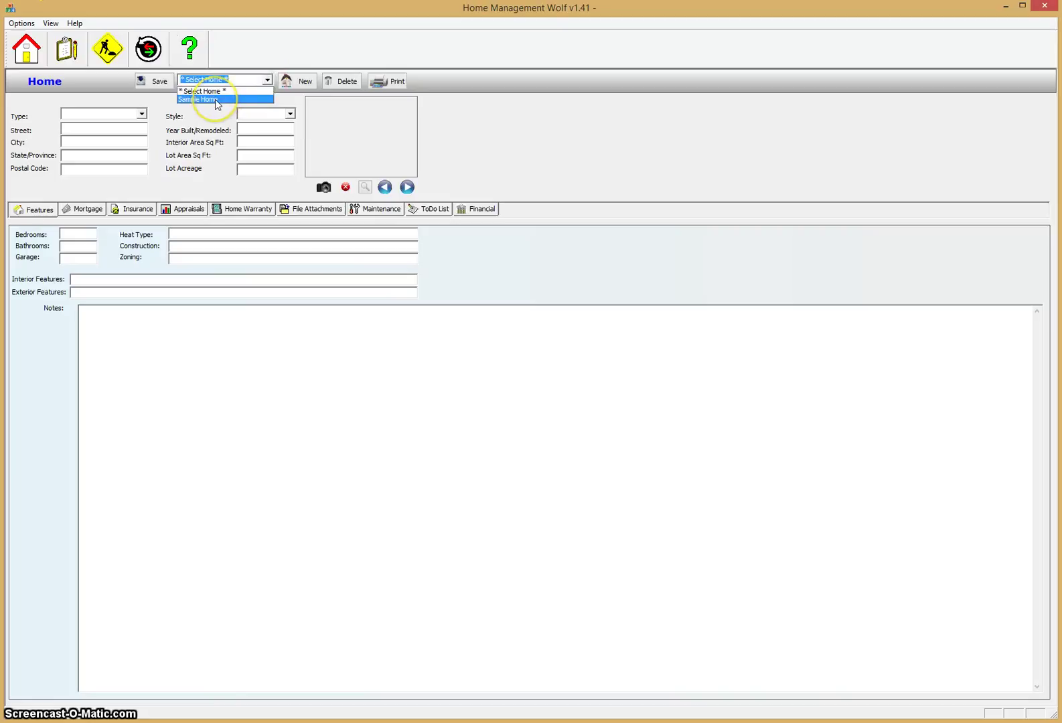
{"action": "left_click", "coordinate": [216, 100]}
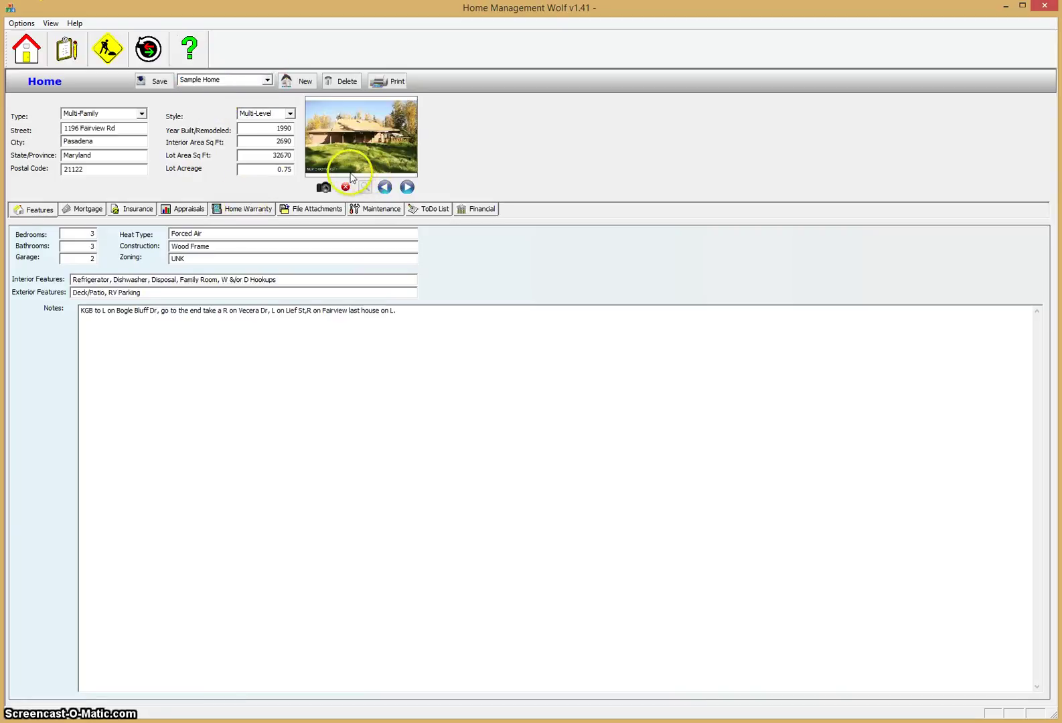
Step forward through five of the Sample Home's house photos.
{"action": "left_click", "coordinate": [407, 188]}
{"action": "left_click", "coordinate": [408, 188]}
{"action": "left_click", "coordinate": [409, 189]}
{"action": "left_click", "coordinate": [409, 188]}
{"action": "left_click", "coordinate": [408, 189]}
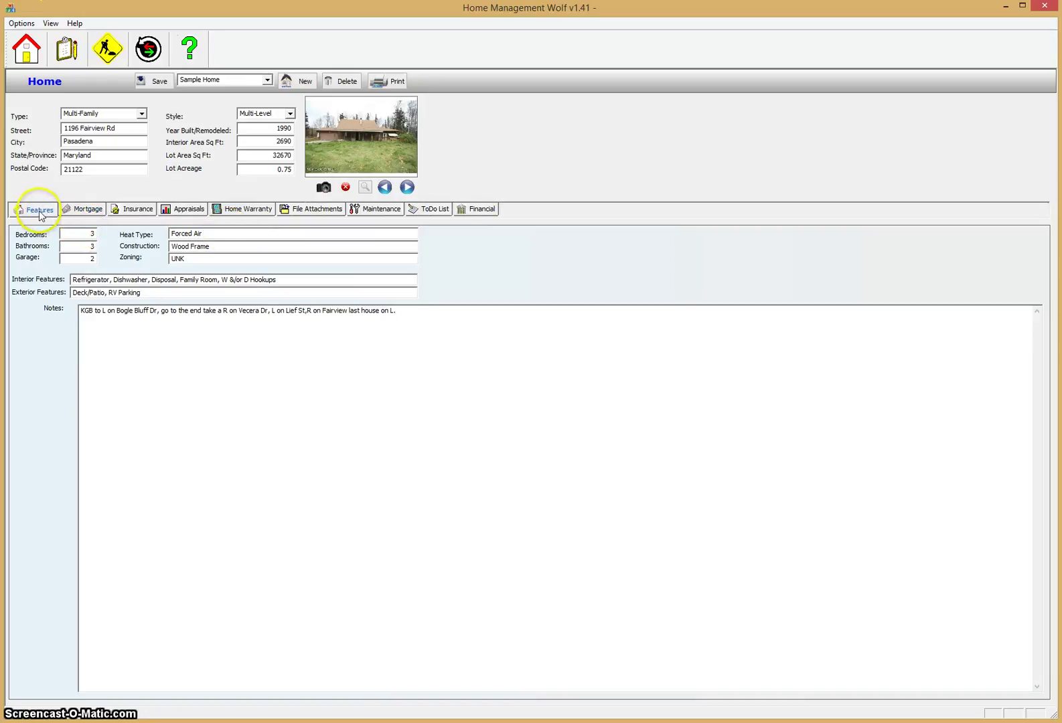
Show the Mortgage details with the 367000 loan's amortization schedule and debt-versus-equity chart.
{"action": "left_click", "coordinate": [86, 212]}
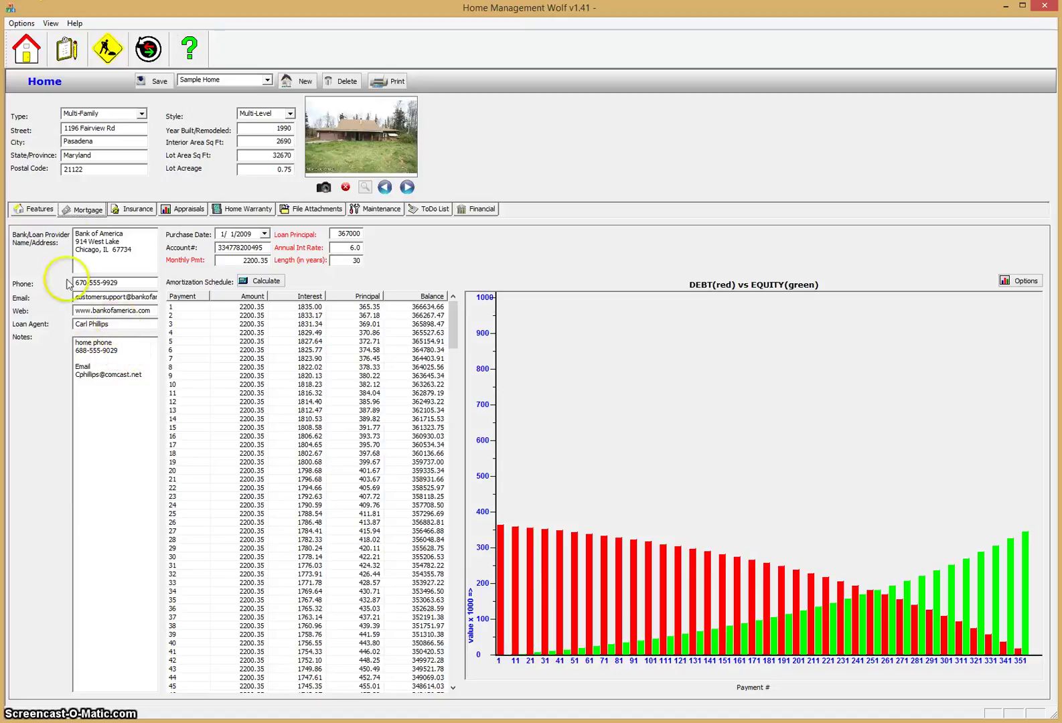
Review the Insurance, Appraisals and Home Warranty pages, ending on the three File Attachments.
{"action": "left_click", "coordinate": [136, 210]}
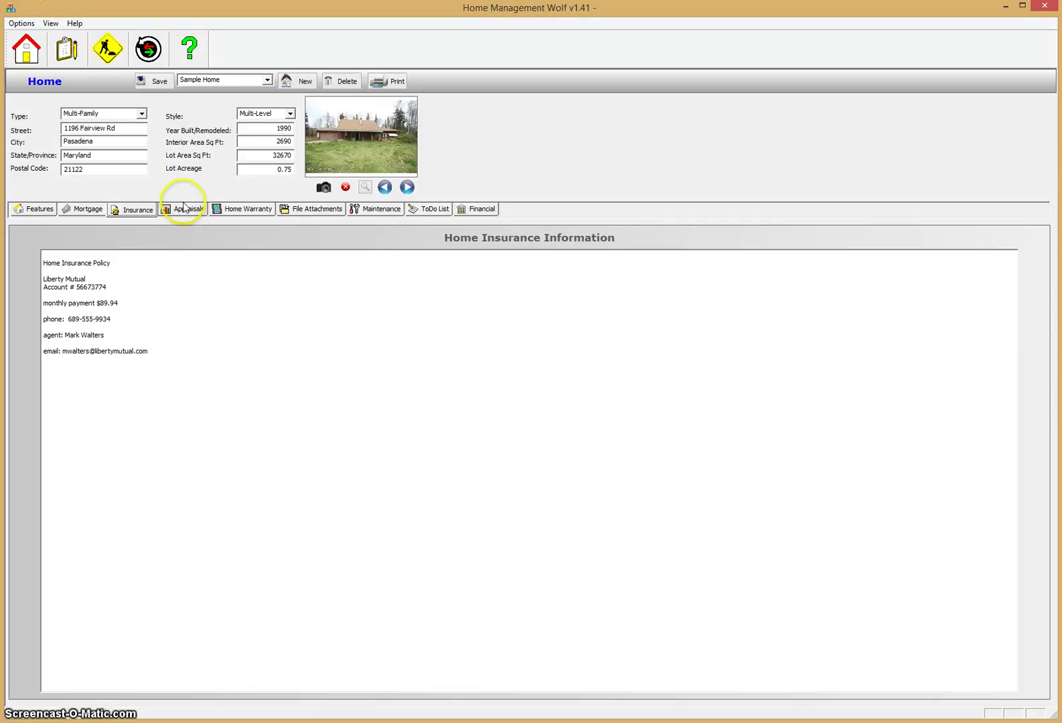
{"action": "left_click", "coordinate": [185, 212]}
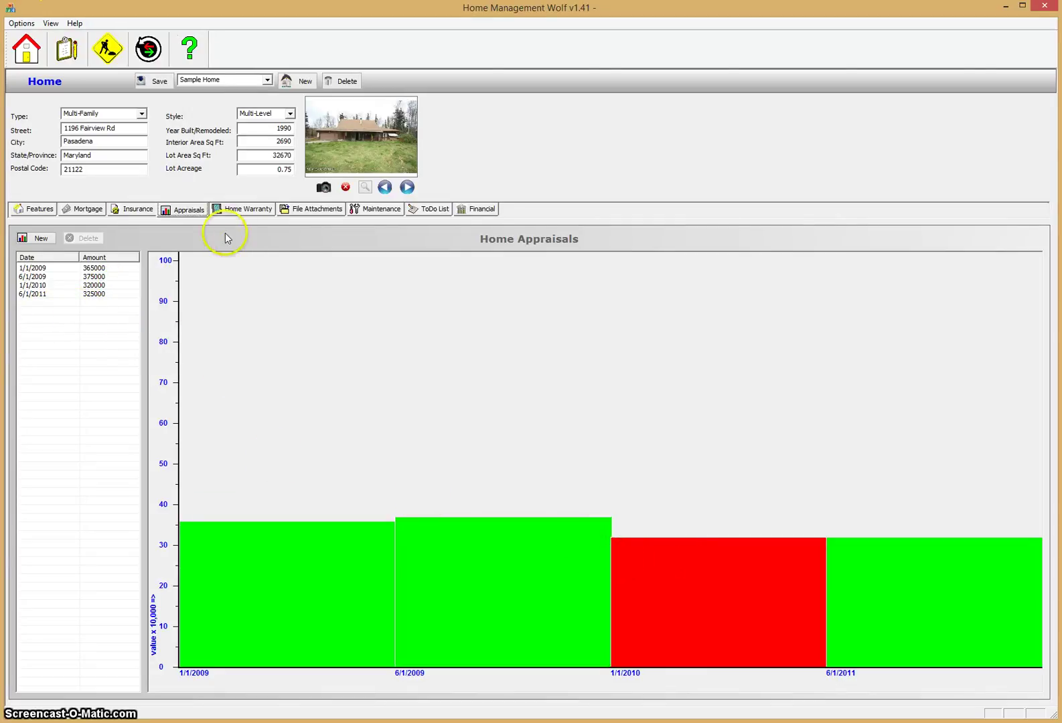
{"action": "left_click", "coordinate": [246, 209]}
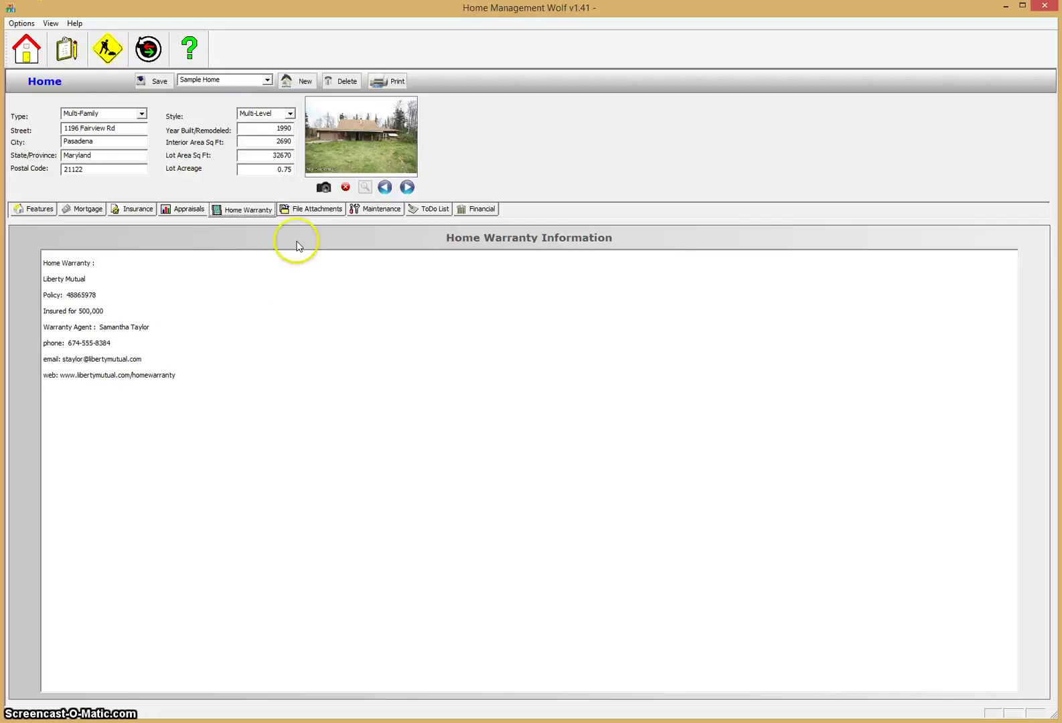
{"action": "left_click", "coordinate": [325, 211]}
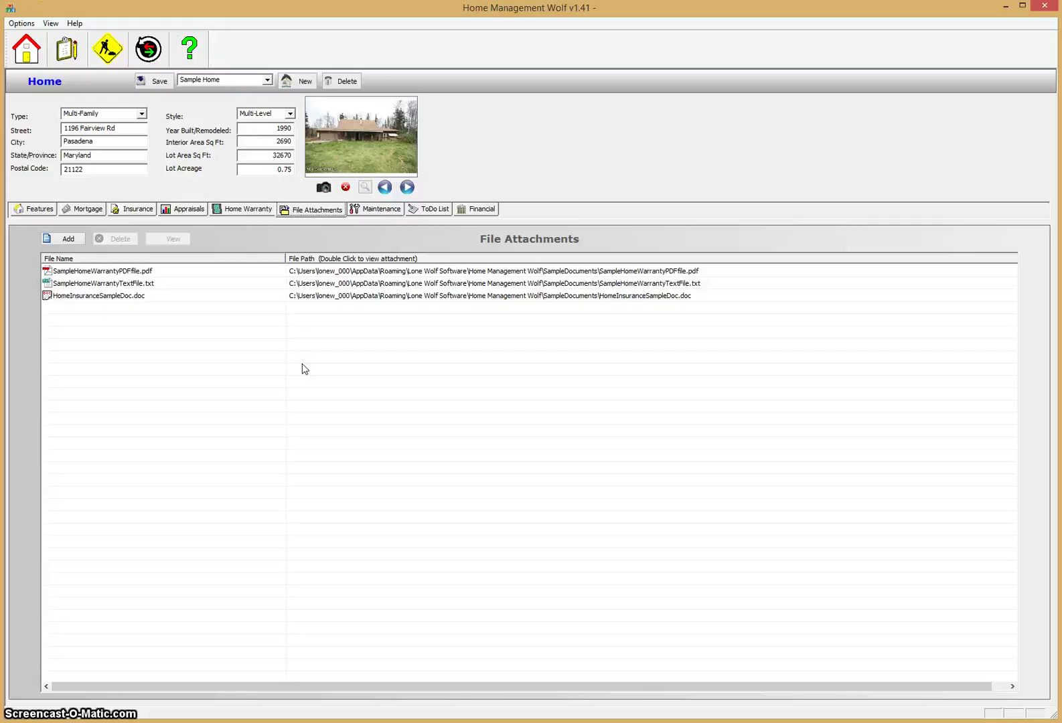
View the first attached file, then show the Home Maintenance List grouped by season.
{"action": "left_click", "coordinate": [122, 275]}
{"action": "left_click", "coordinate": [172, 239]}
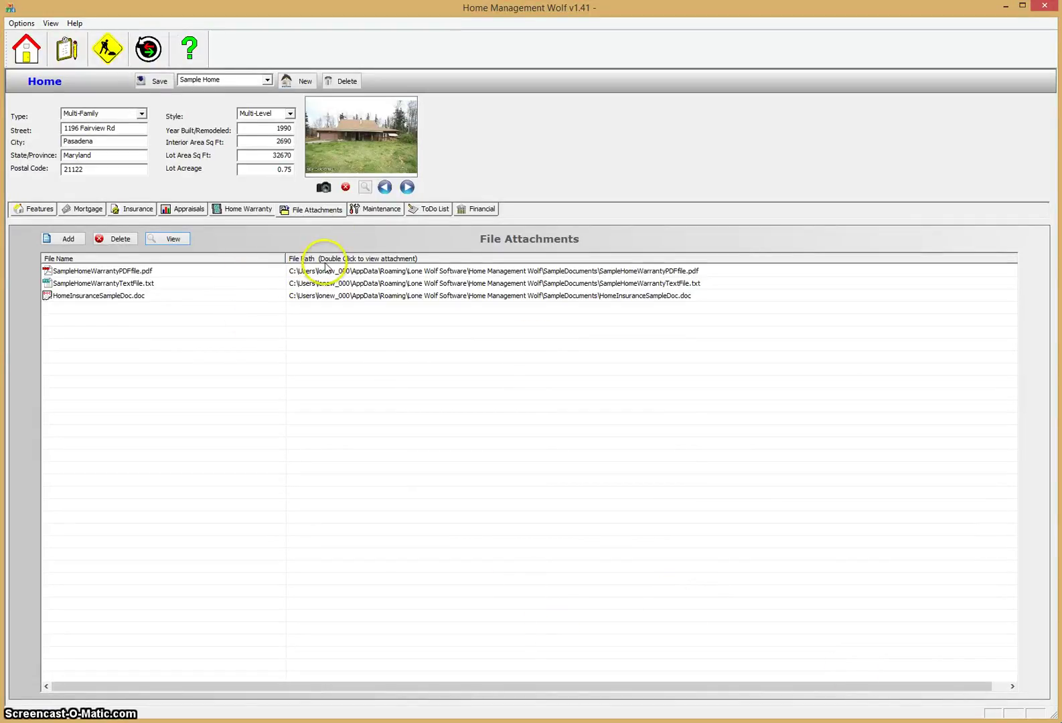
{"action": "left_click", "coordinate": [374, 209]}
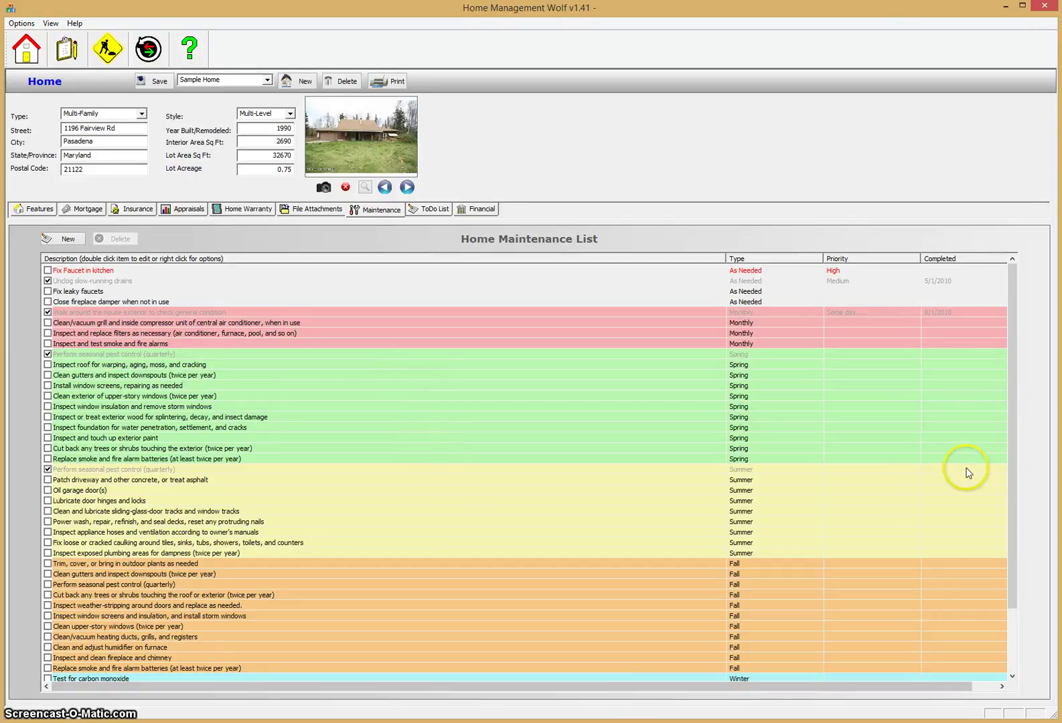
Start a new maintenance item, look at the Type choices, and cancel it.
{"action": "mouse_move", "coordinate": [1011, 468]}
{"action": "left_mouse_down"}
{"action": "mouse_move", "coordinate": [1019, 553]}
{"action": "mouse_move", "coordinate": [1018, 481]}
{"action": "left_mouse_up"}
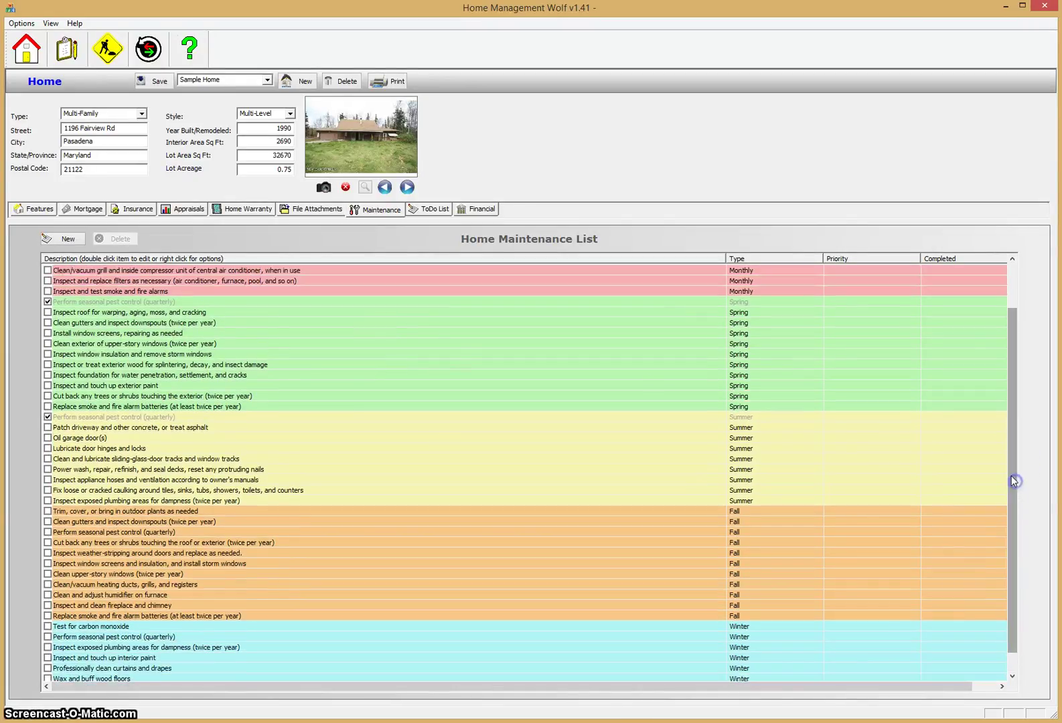
{"action": "left_click", "coordinate": [66, 239]}
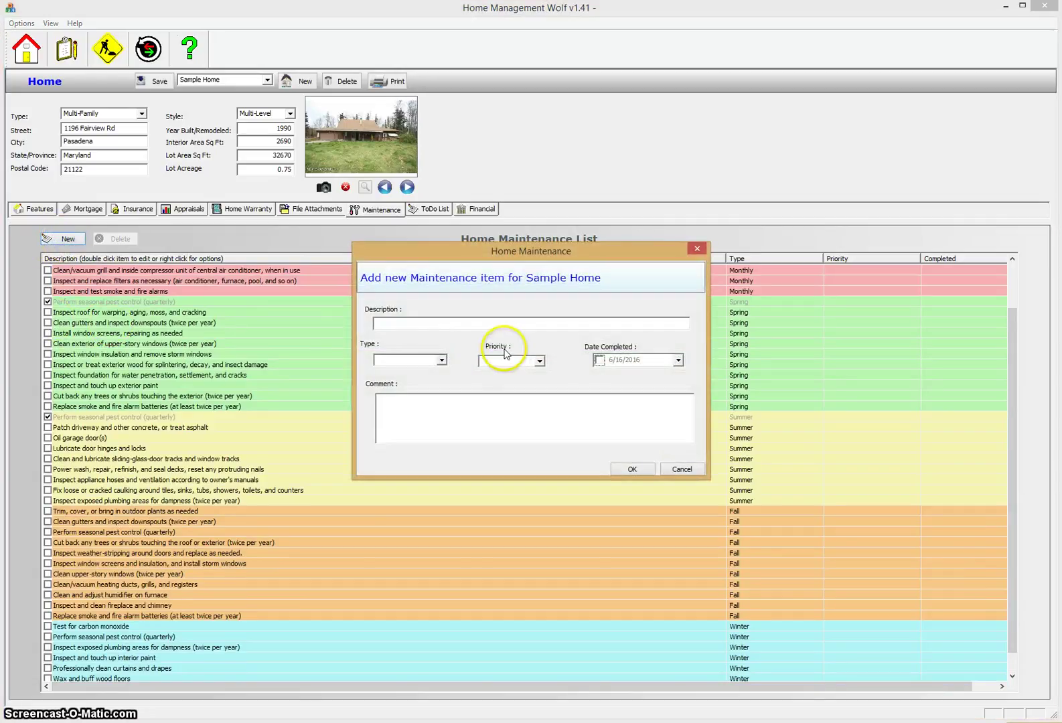
{"action": "left_click", "coordinate": [432, 360]}
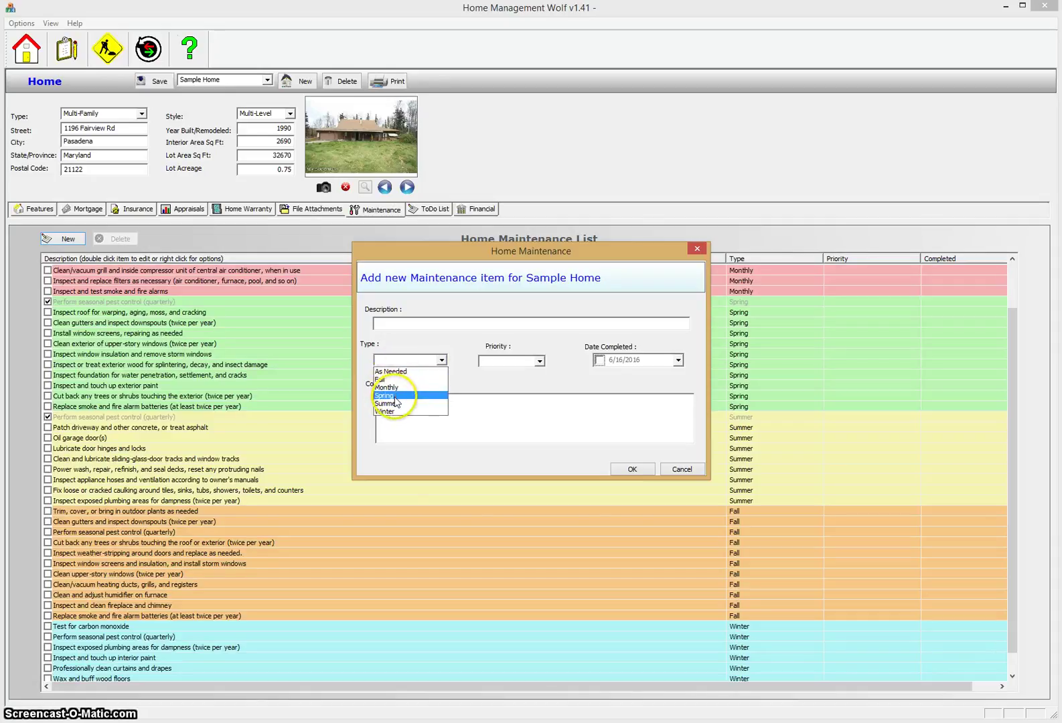
{"action": "left_click", "coordinate": [542, 360]}
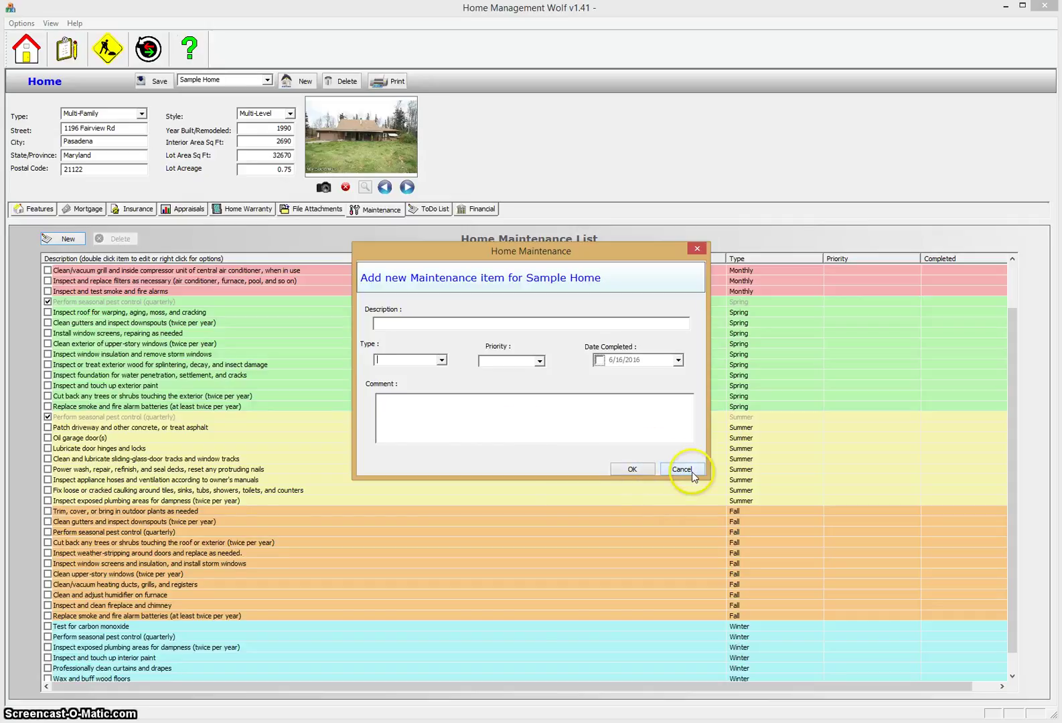
{"action": "left_click", "coordinate": [683, 470]}
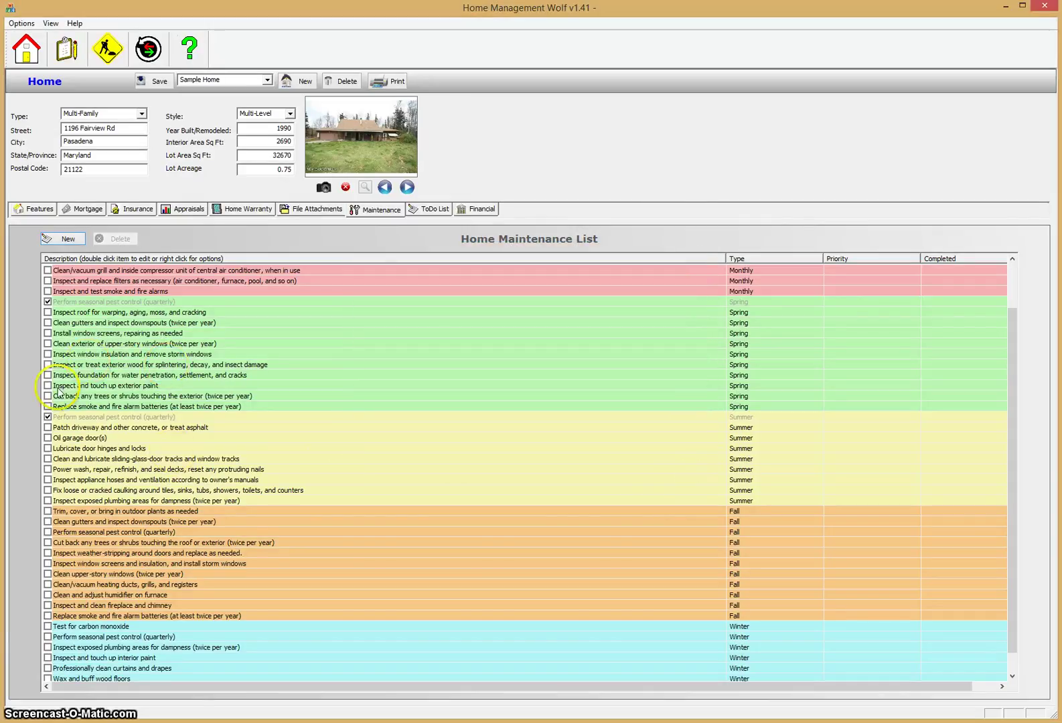
Open the exterior wood item without saving, then show the five-task ToDo List.
{"action": "left_click", "coordinate": [47, 365]}
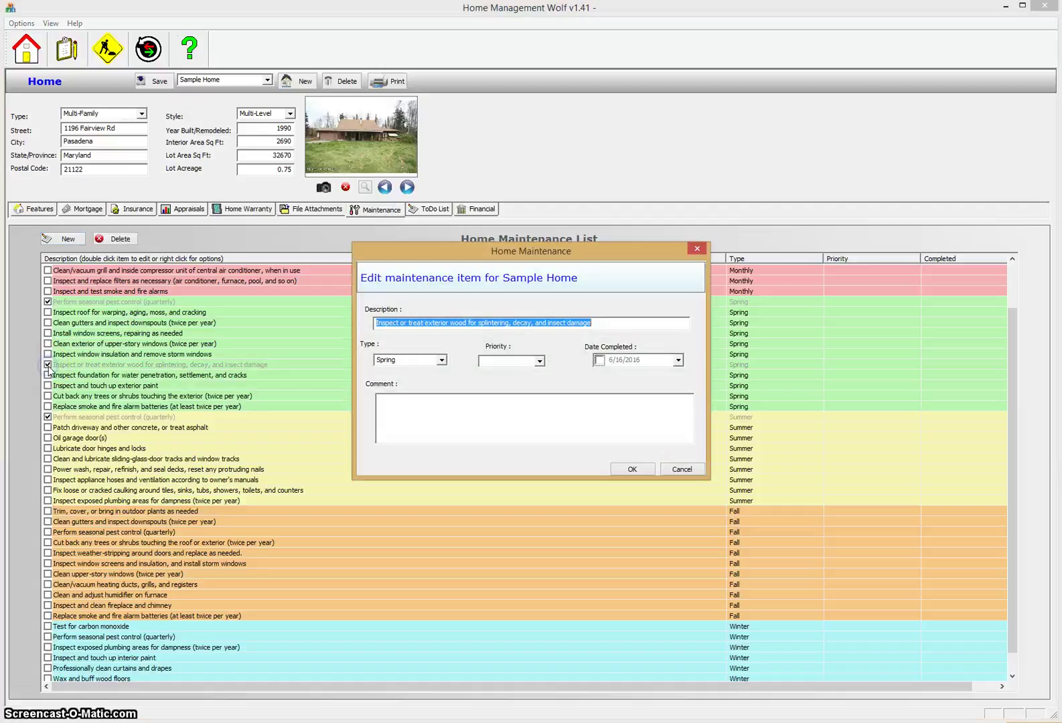
{"action": "left_click", "coordinate": [679, 469]}
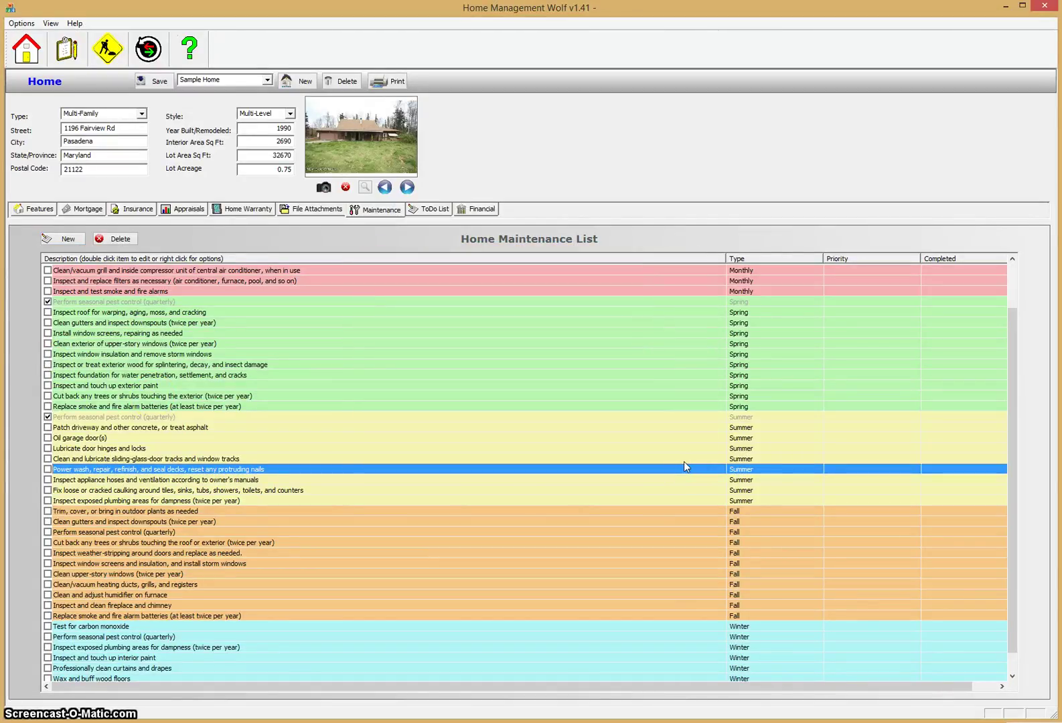
{"action": "left_click", "coordinate": [499, 52]}
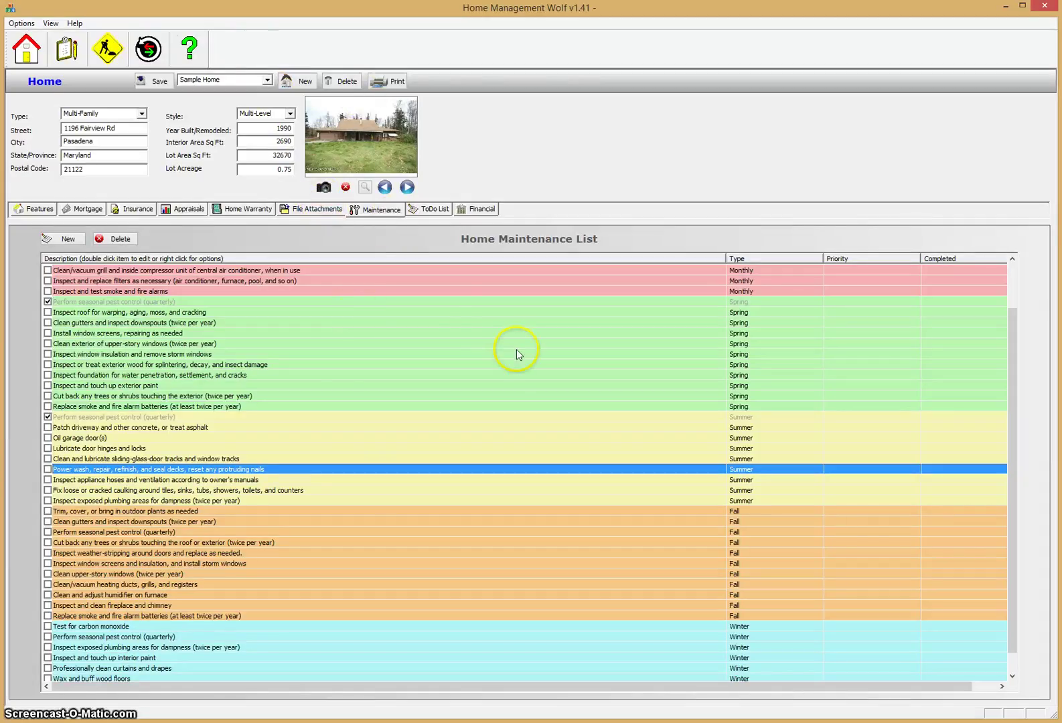
{"action": "left_click", "coordinate": [432, 209]}
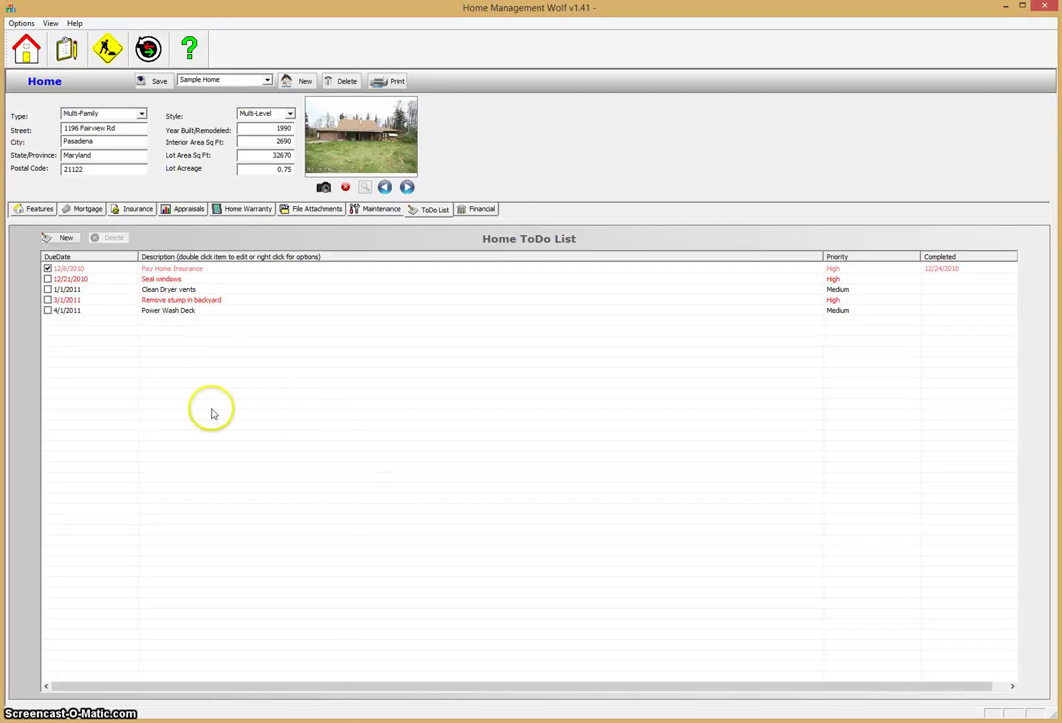
Show the Financial table and 62%/37% pie chart, cancelling a new Financial Status entry.
{"action": "left_click", "coordinate": [476, 212]}
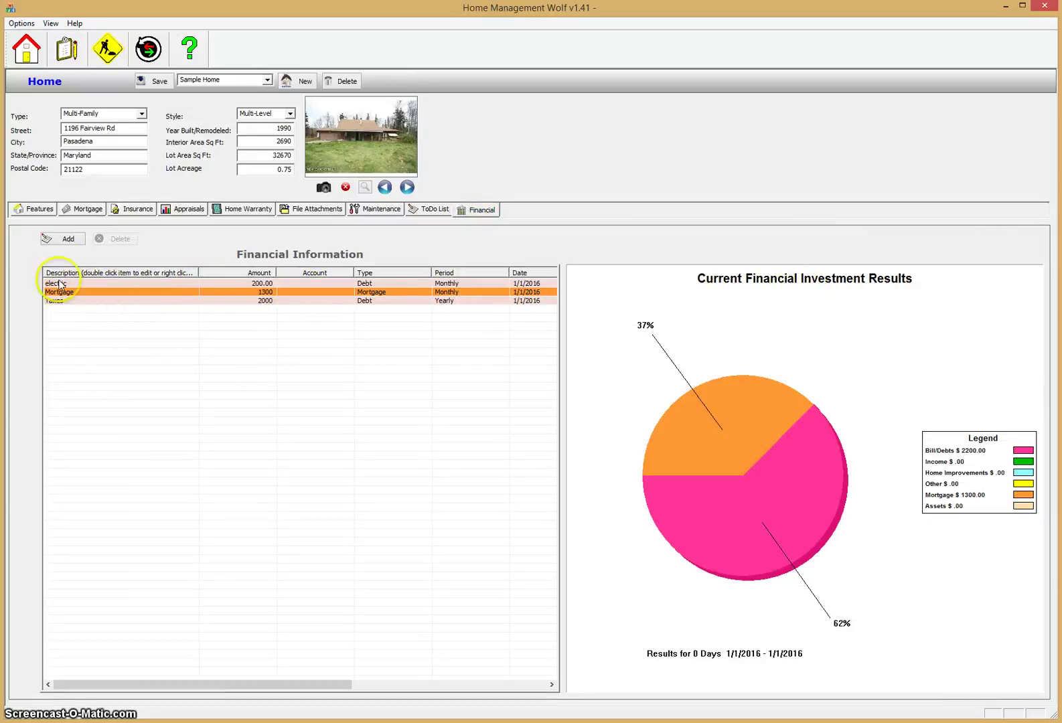
{"action": "left_click", "coordinate": [67, 240]}
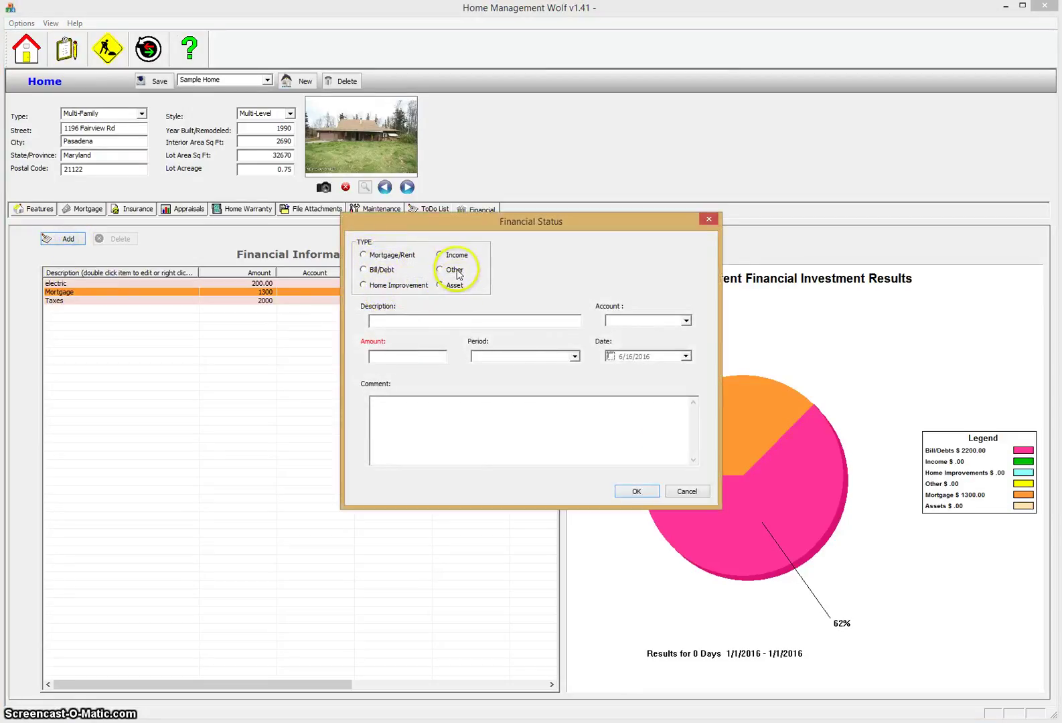
{"action": "left_click", "coordinate": [688, 493]}
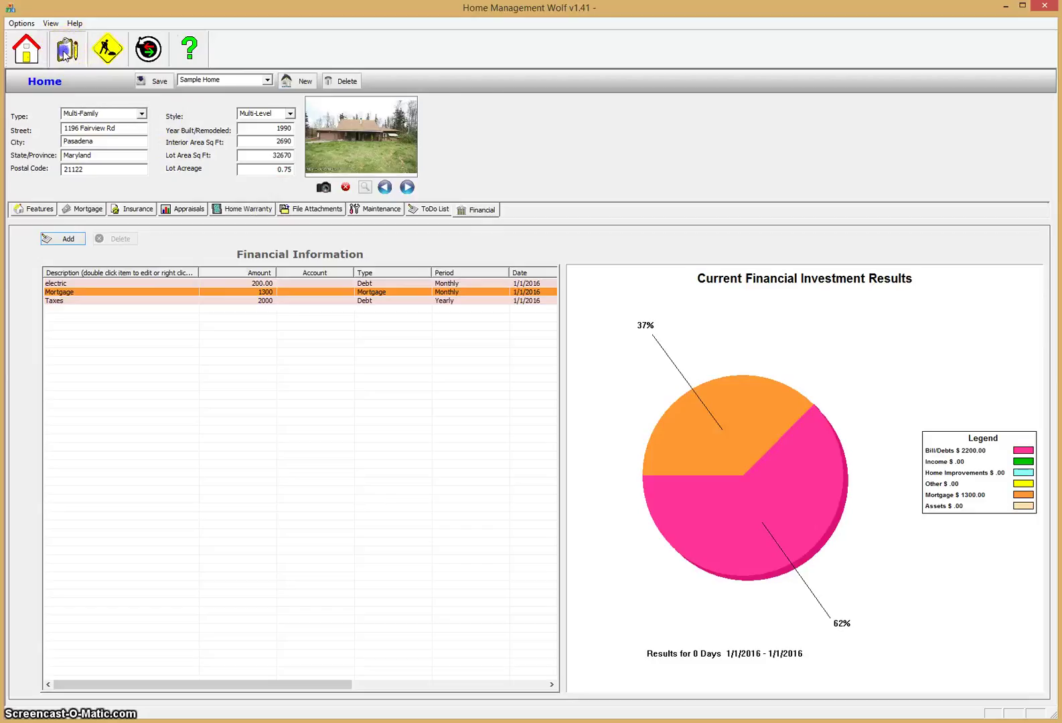
Open the 10-item Sample Home Inventory and load the Camera DLSR record with its Nikon photo.
{"action": "left_click", "coordinate": [64, 54]}
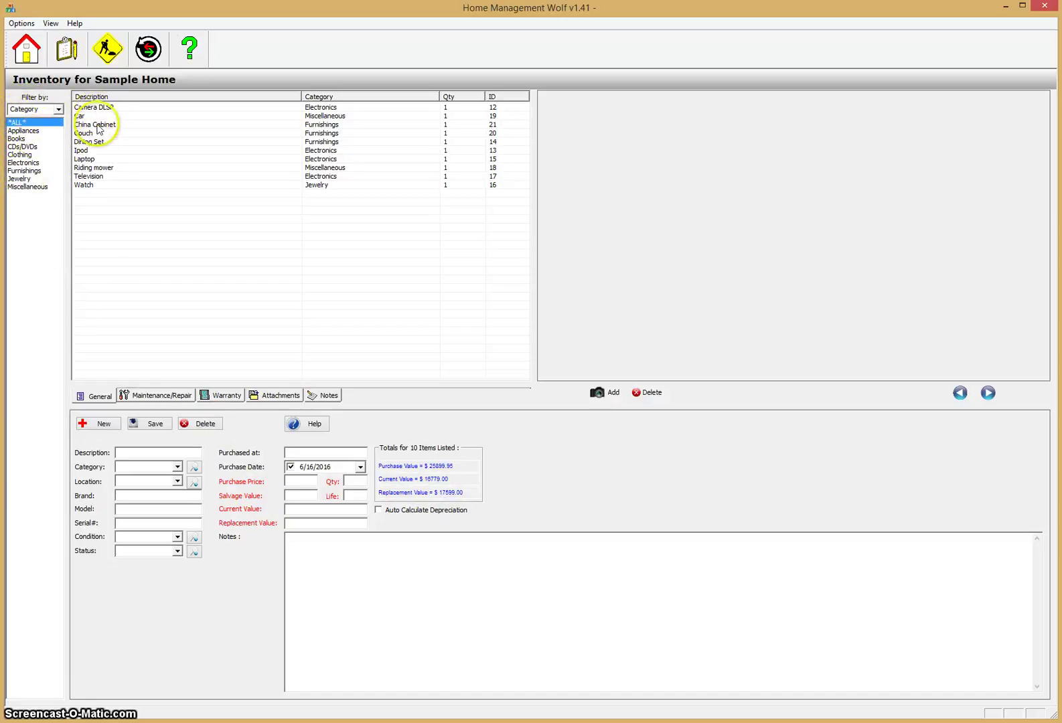
{"action": "left_click", "coordinate": [93, 107]}
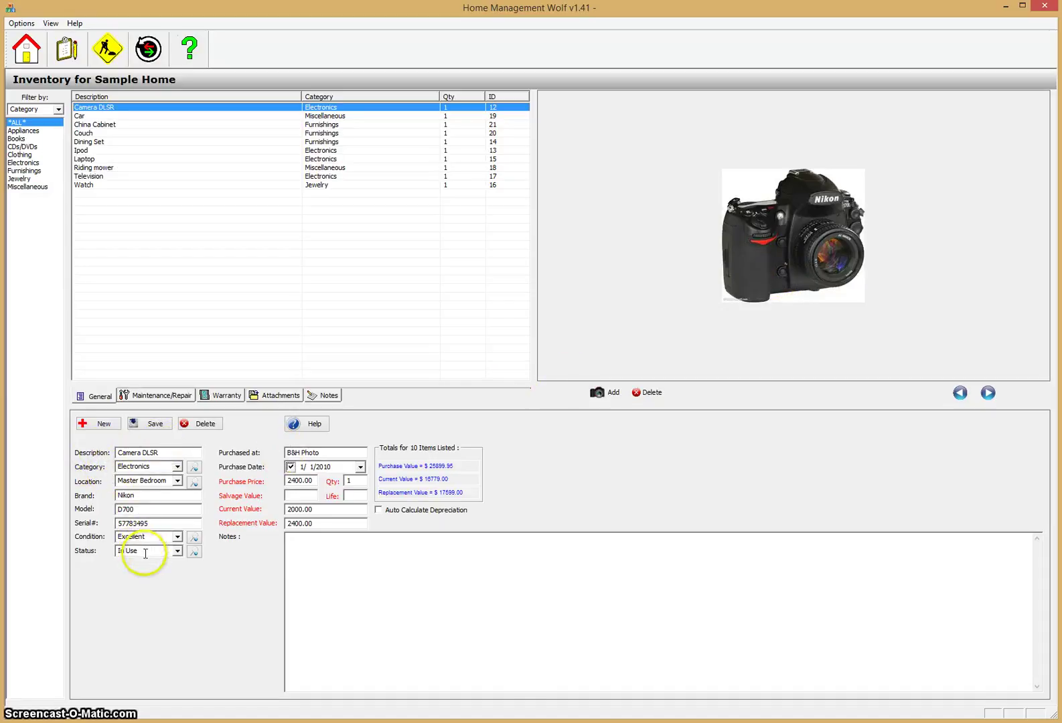
{"action": "left_click", "coordinate": [178, 467]}
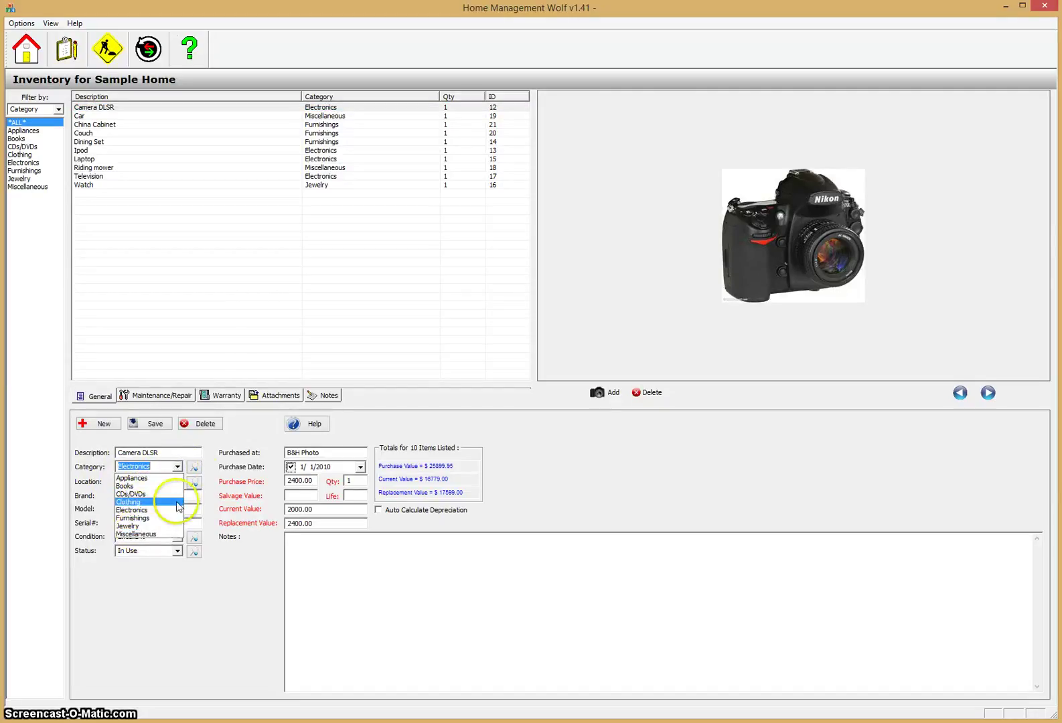
{"action": "left_click", "coordinate": [178, 471]}
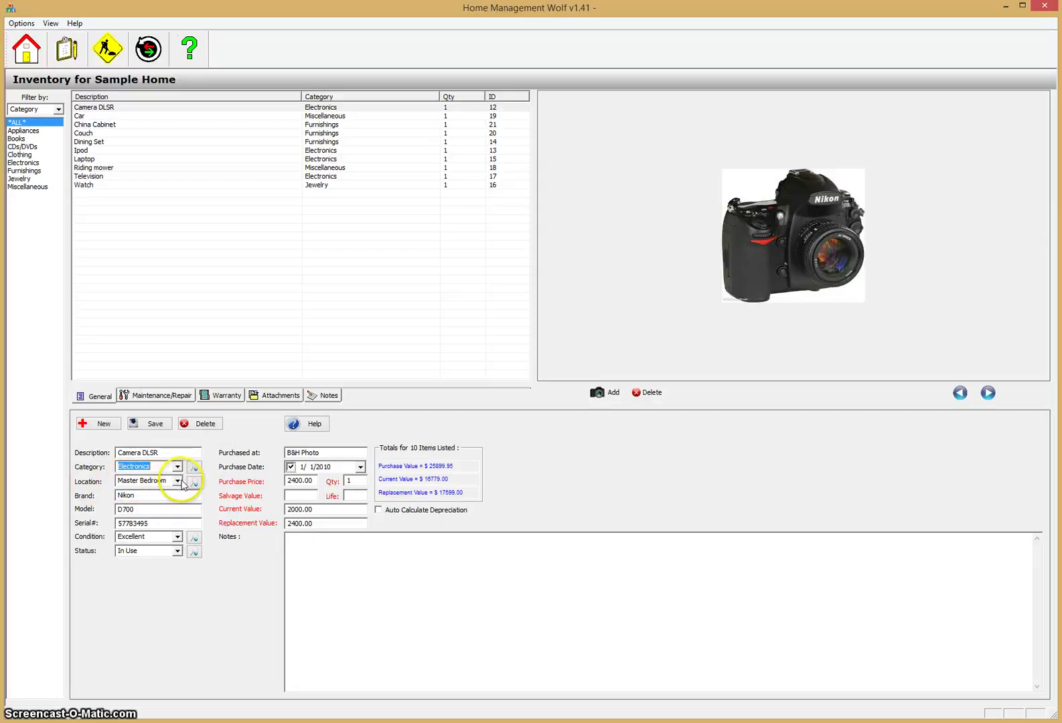
{"action": "left_click", "coordinate": [178, 482]}
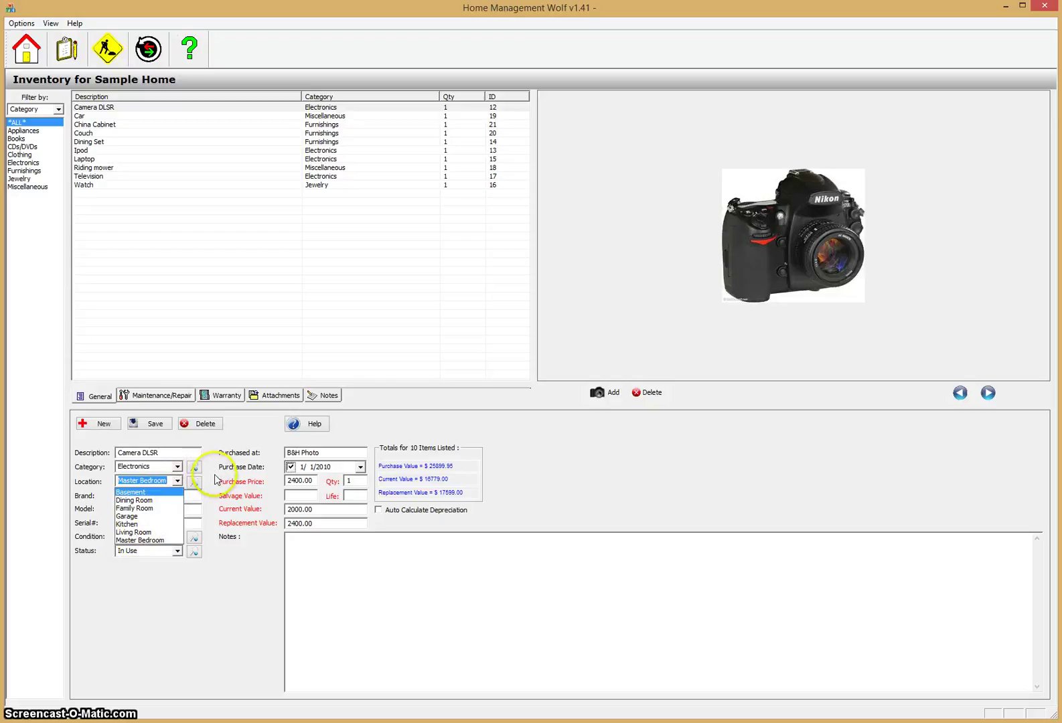
{"action": "left_click", "coordinate": [177, 480]}
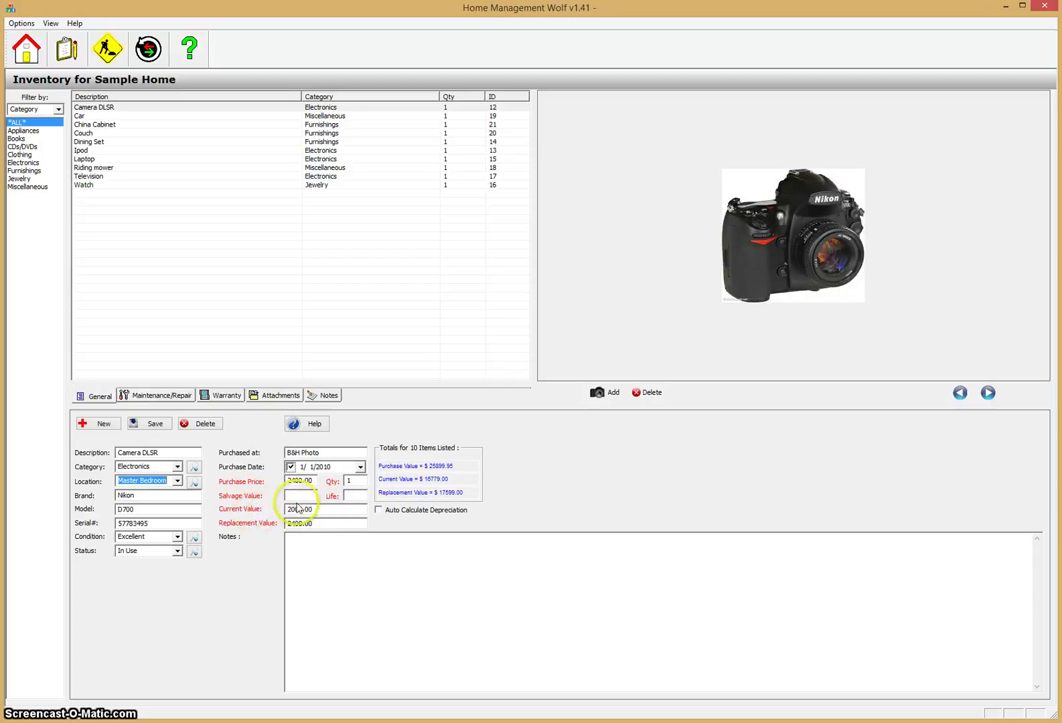
{"action": "left_click", "coordinate": [292, 482]}
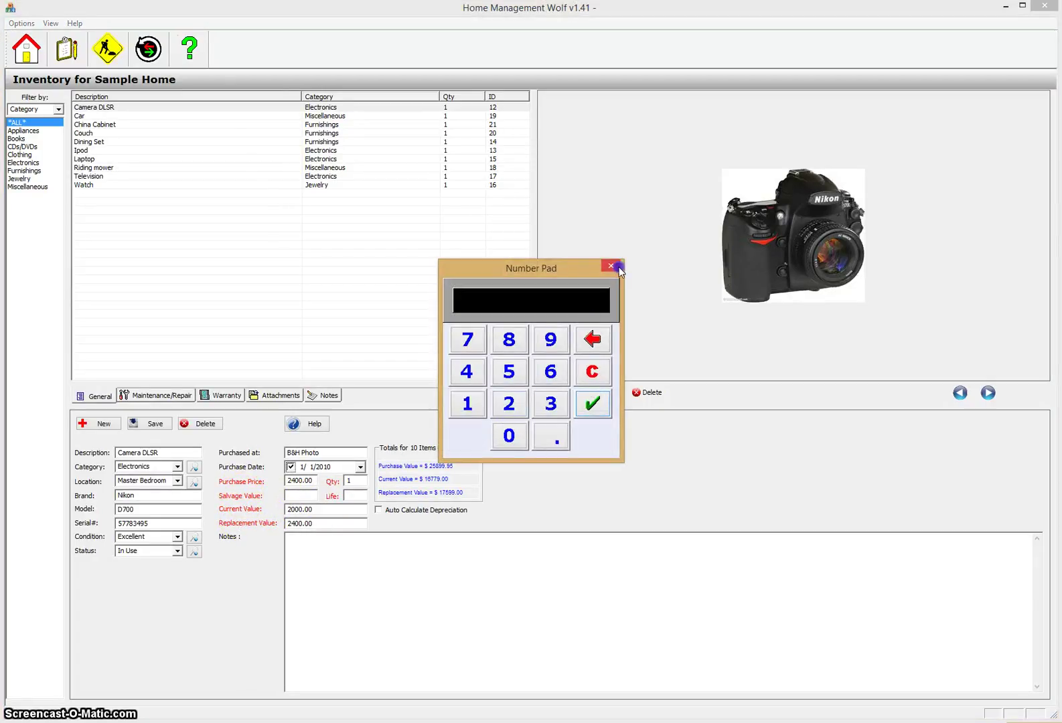
{"action": "left_click", "coordinate": [609, 266]}
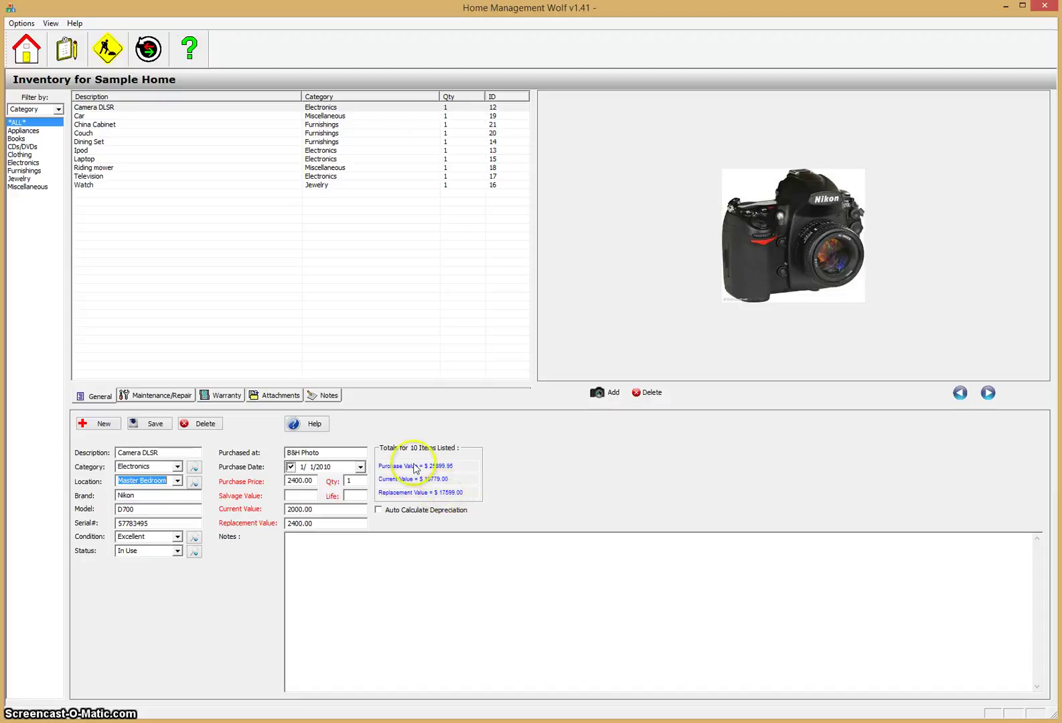
{"action": "left_click", "coordinate": [311, 424]}
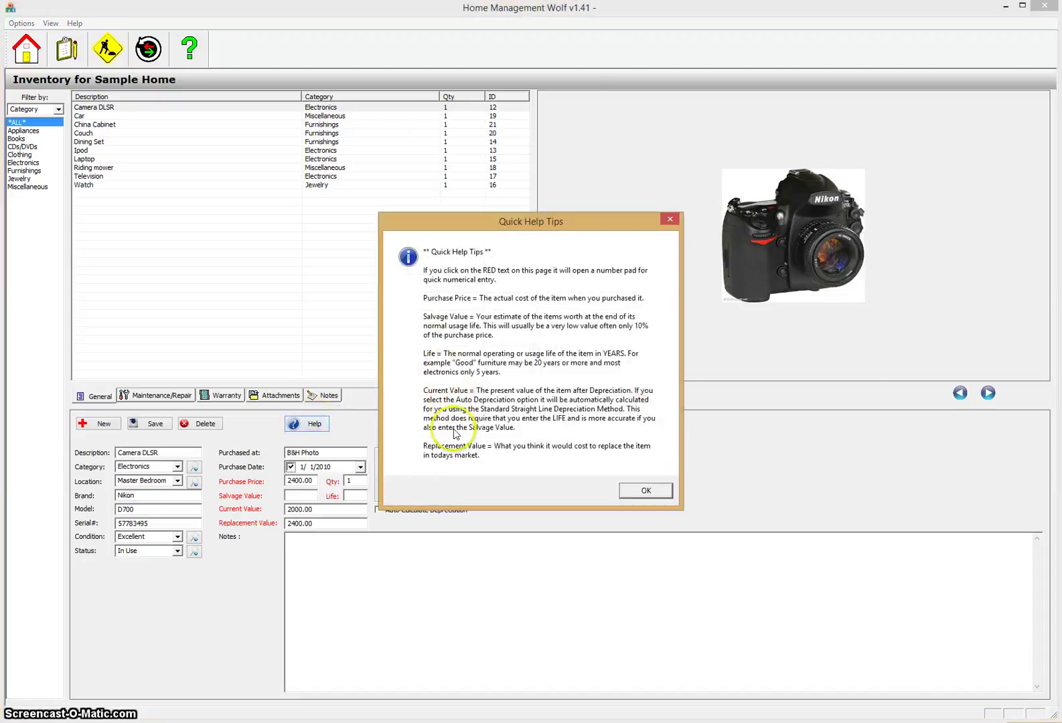
{"action": "left_click", "coordinate": [646, 491]}
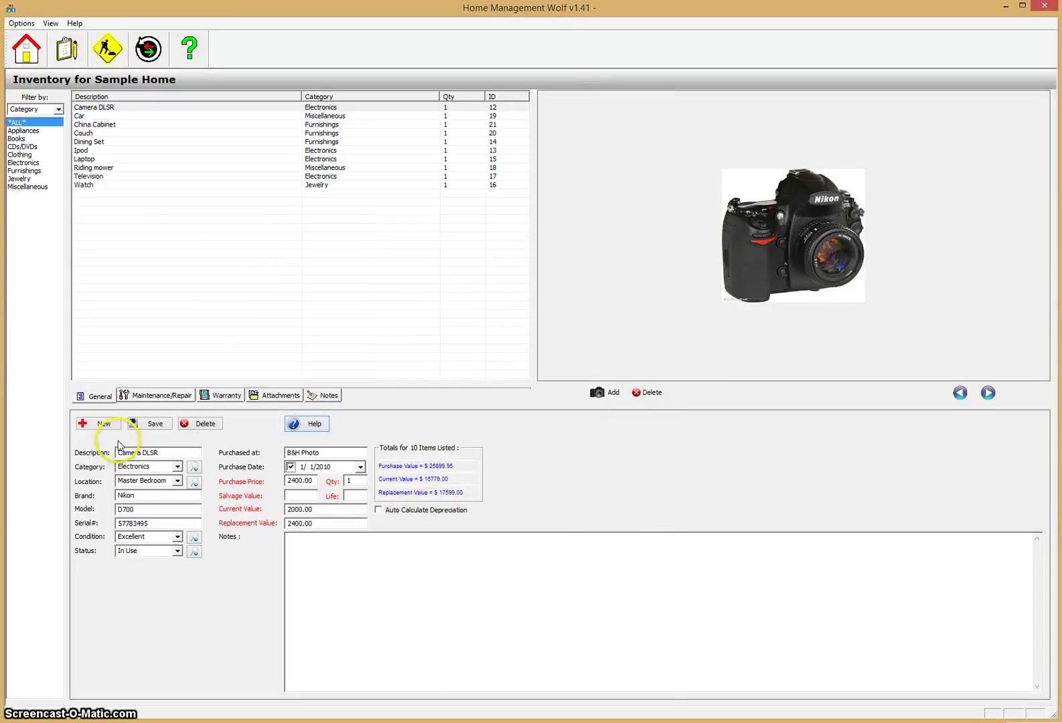
Try the Books and Jewelry filters, ending on Electronics with four items totalling $6399.95.
{"action": "left_click", "coordinate": [16, 138]}
{"action": "left_click", "coordinate": [13, 163]}
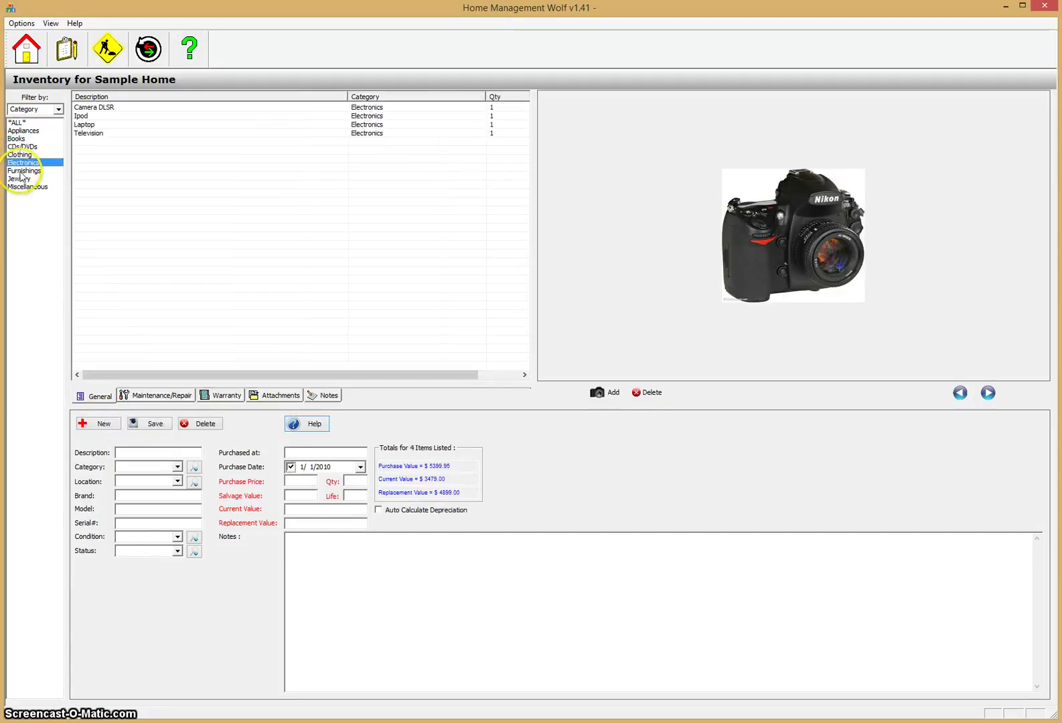
{"action": "left_click", "coordinate": [20, 178]}
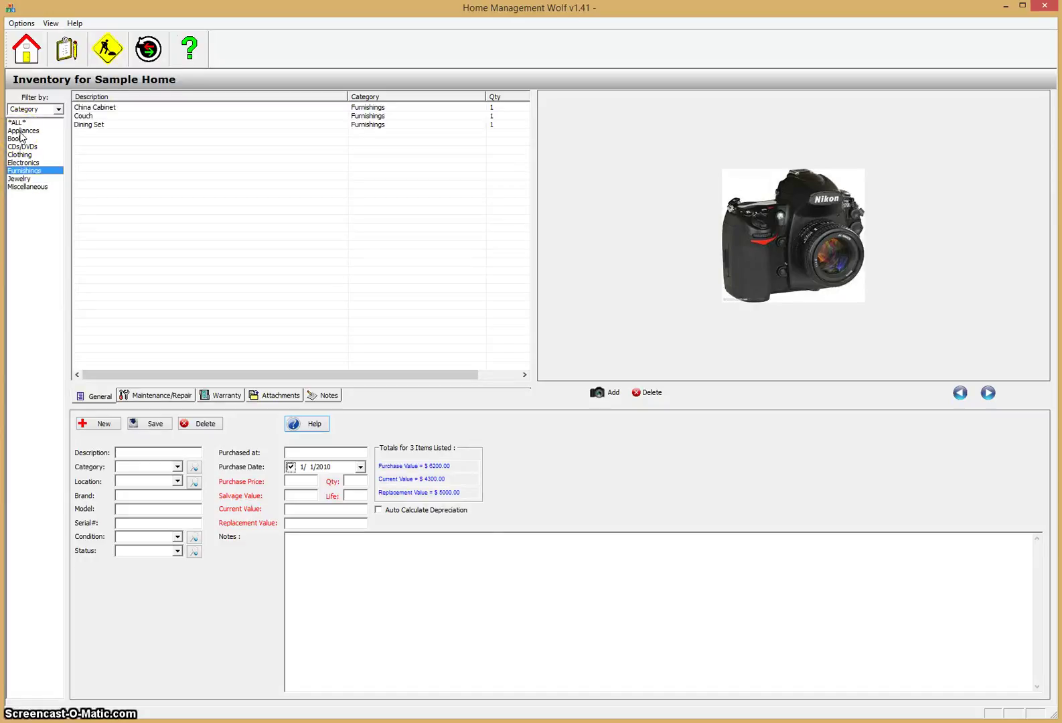
{"action": "left_click", "coordinate": [23, 163]}
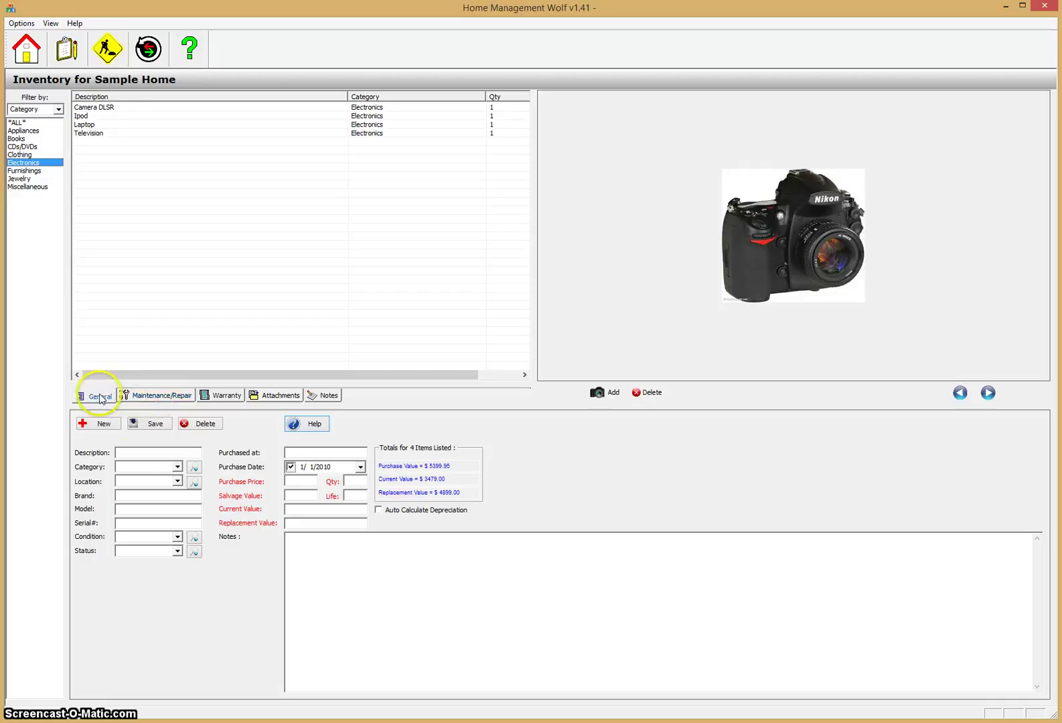
Check Camera DLSR's Maintenance/Repair and Warranty pages, ending on its two attached files.
{"action": "left_click", "coordinate": [99, 109]}
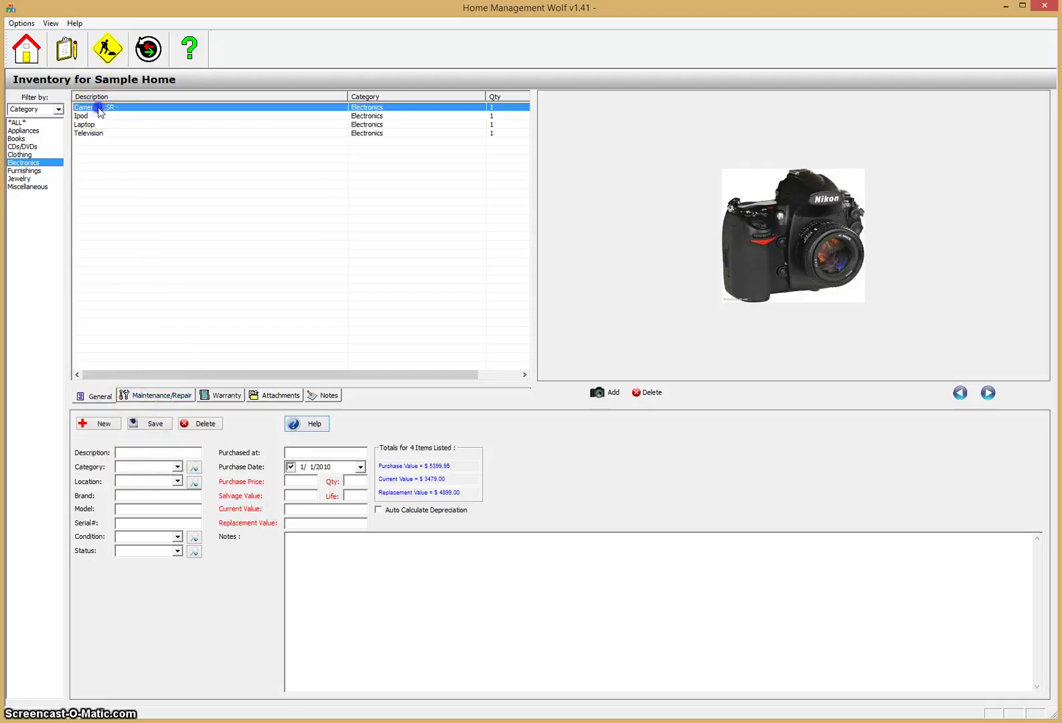
{"action": "left_click", "coordinate": [175, 399]}
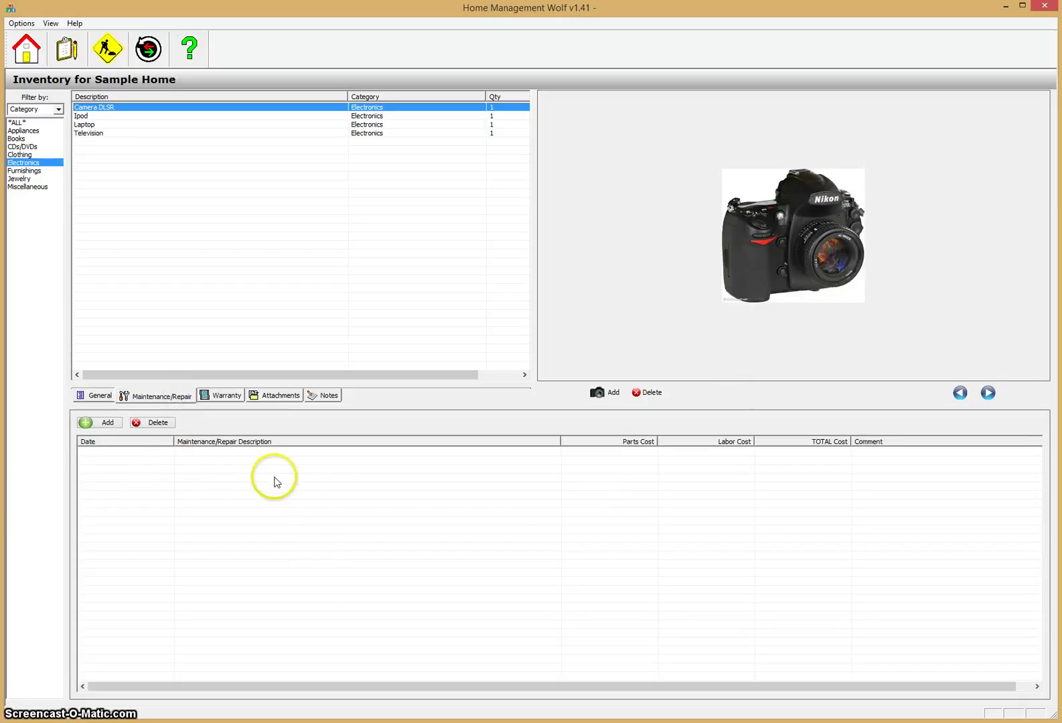
{"action": "left_click", "coordinate": [230, 396]}
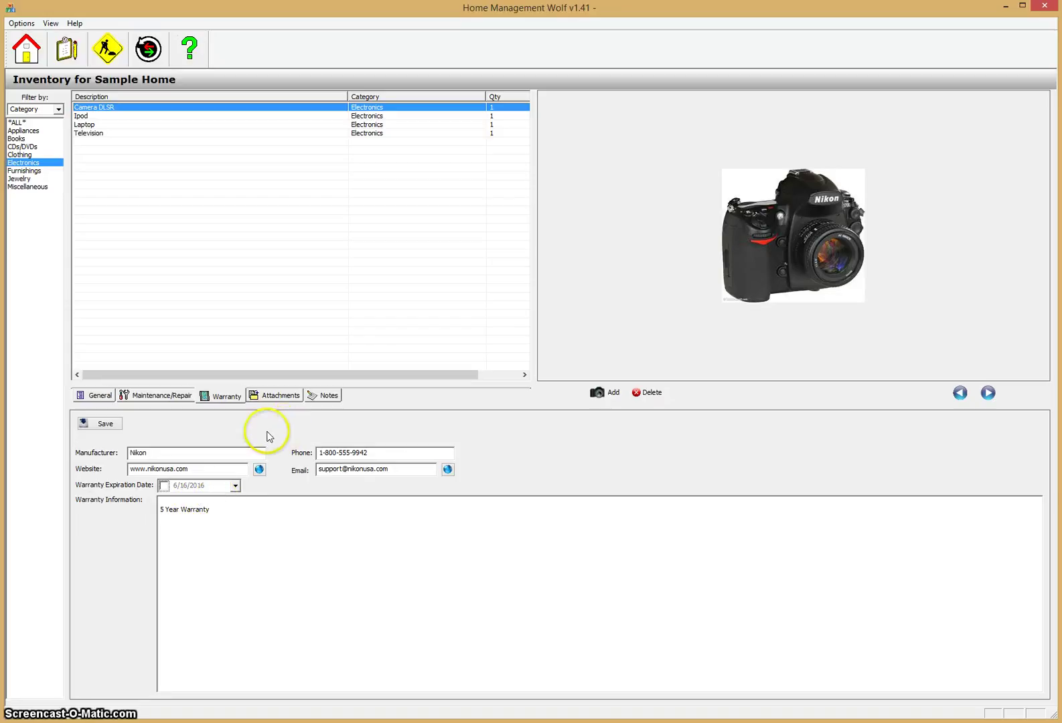
{"action": "left_click", "coordinate": [283, 398]}
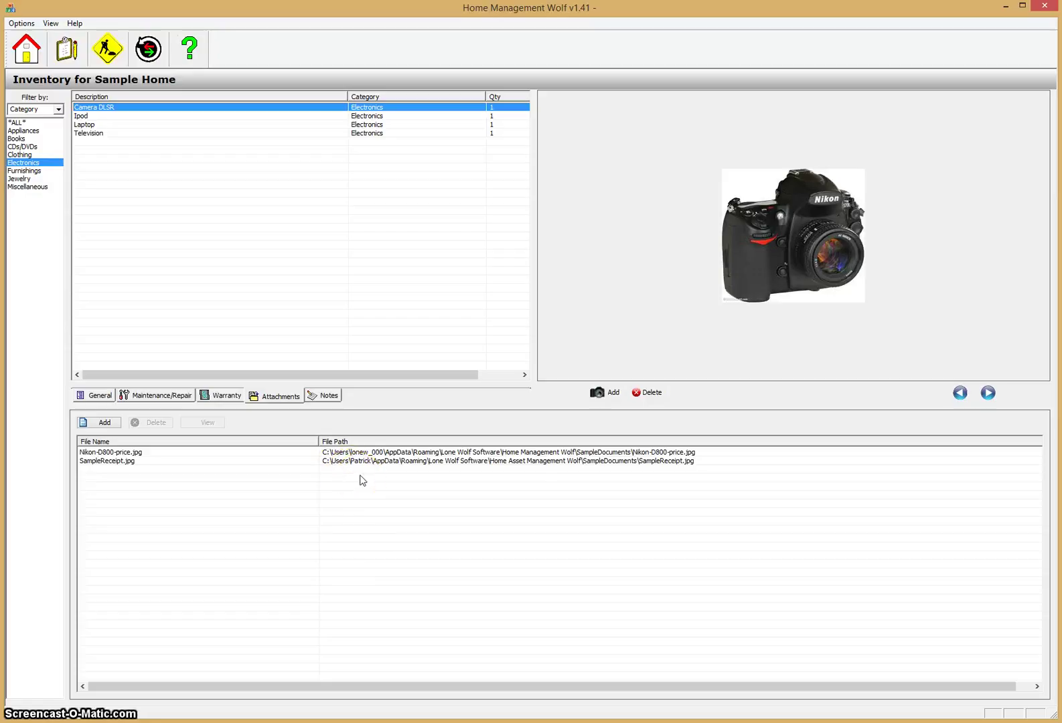
View the Nikon-D800-price.jpg receipt image, then show the camera's empty Additional Notes.
{"action": "left_click", "coordinate": [106, 454]}
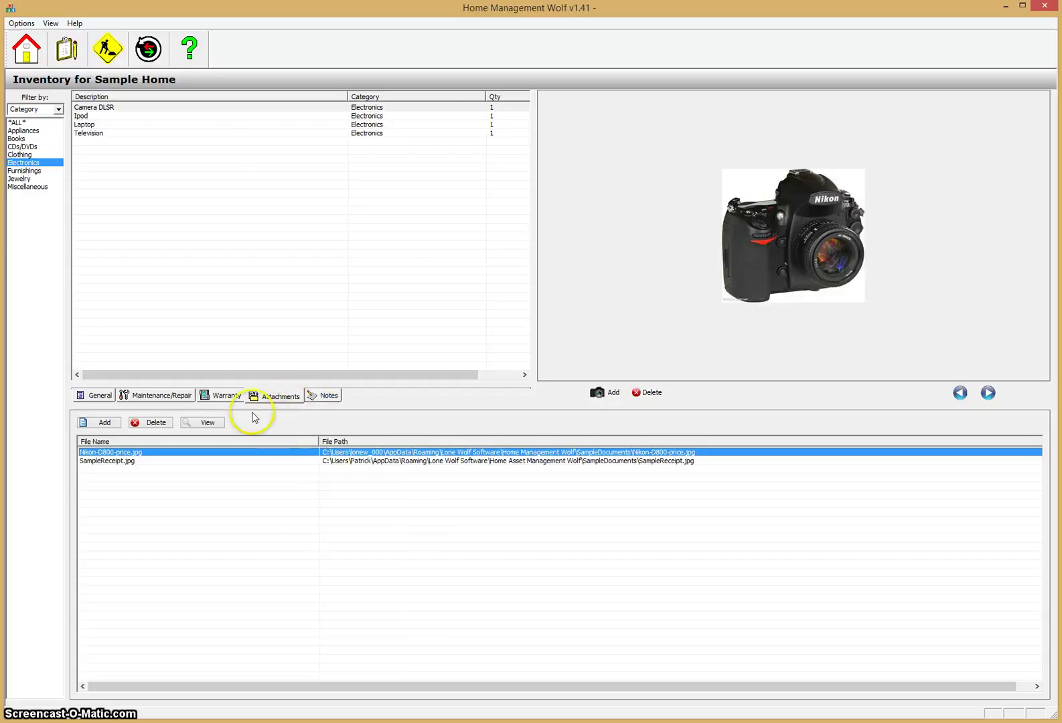
{"action": "left_click", "coordinate": [204, 425]}
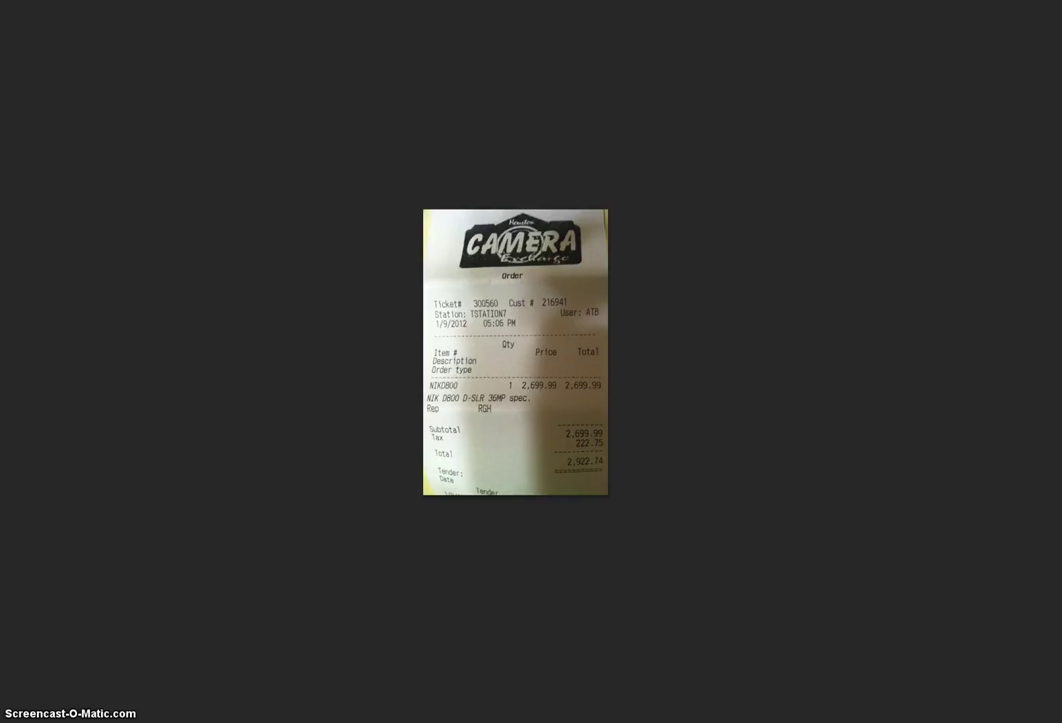
{"action": "left_click", "coordinate": [552, 422]}
{"action": "left_click", "coordinate": [323, 396]}
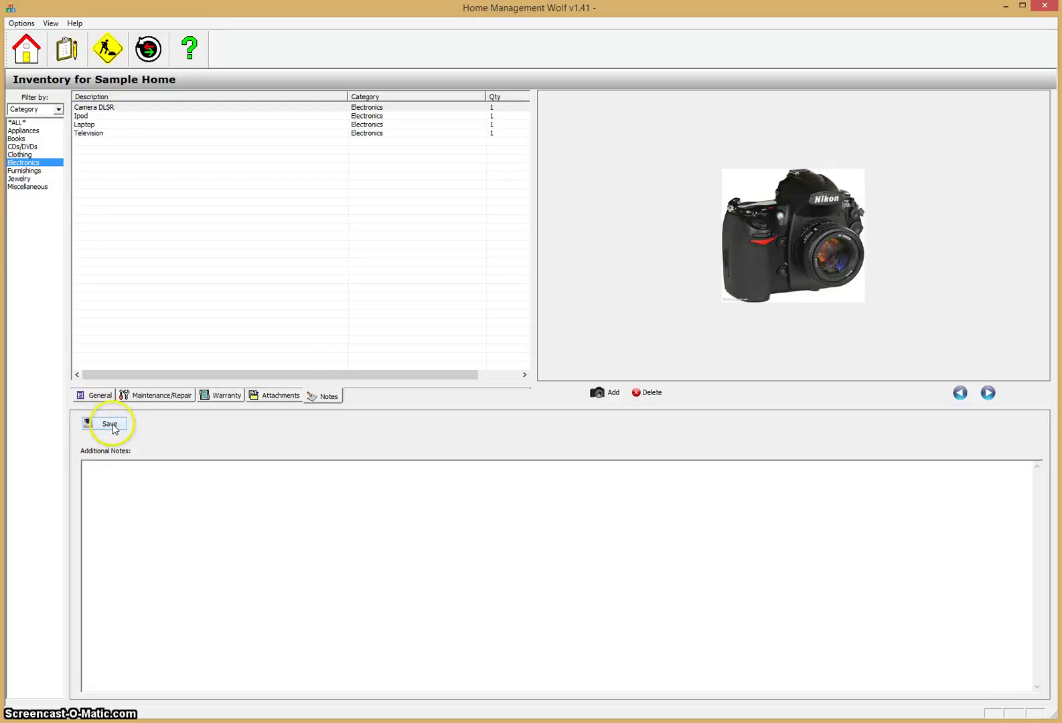
Choose ALL in the category filter to list all 10 Sample Home inventory items.
{"action": "left_click", "coordinate": [16, 123]}
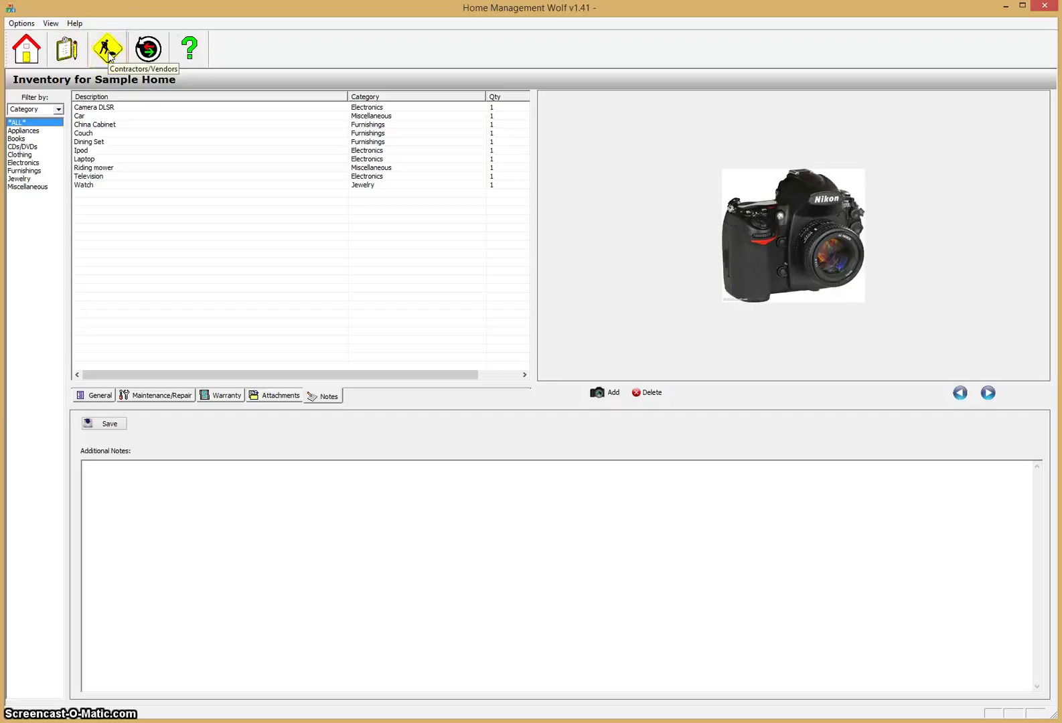
Open the Contractors/Vendors screen and view Sears Home Services, then Window Nation contractor details.
{"action": "left_click", "coordinate": [108, 52]}
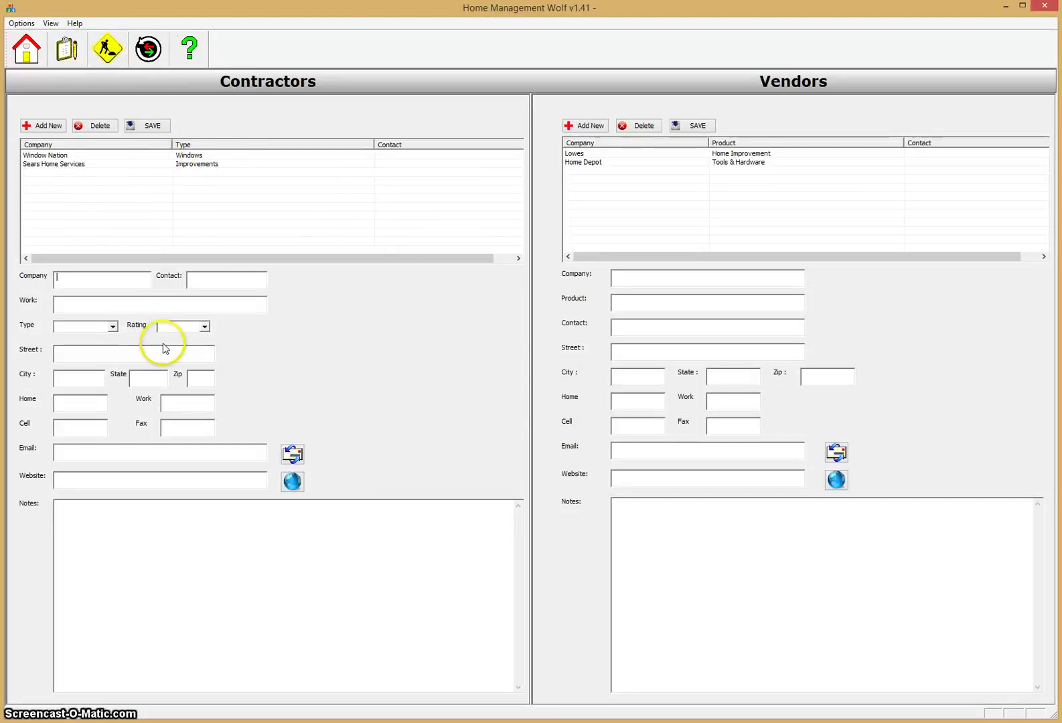
{"action": "left_click", "coordinate": [62, 165]}
{"action": "left_click", "coordinate": [49, 156]}
{"action": "left_click", "coordinate": [212, 372]}
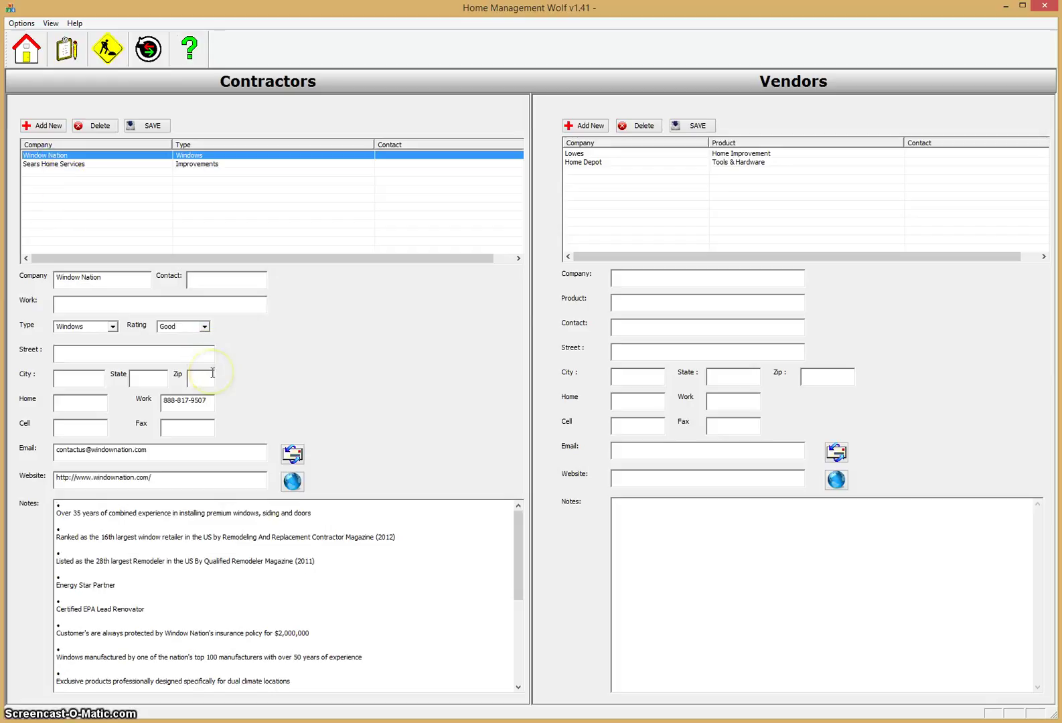
{"action": "left_click", "coordinate": [226, 399]}
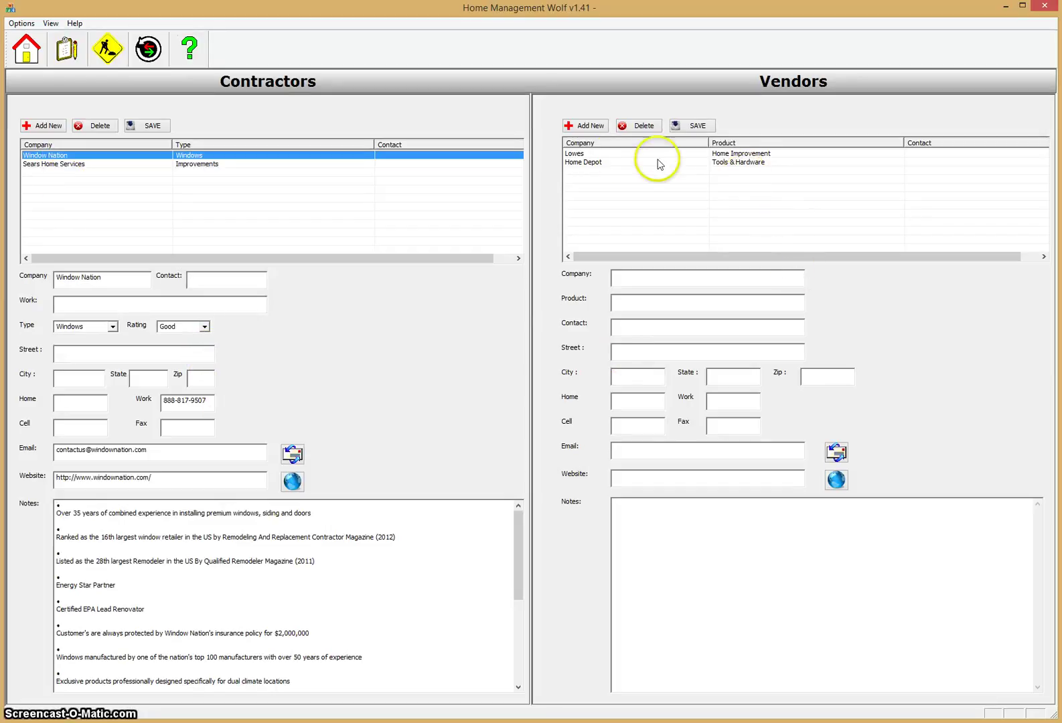
View the Home Depot vendor details, then the Lowes vendor details.
{"action": "left_click", "coordinate": [593, 163]}
{"action": "left_click", "coordinate": [583, 154]}
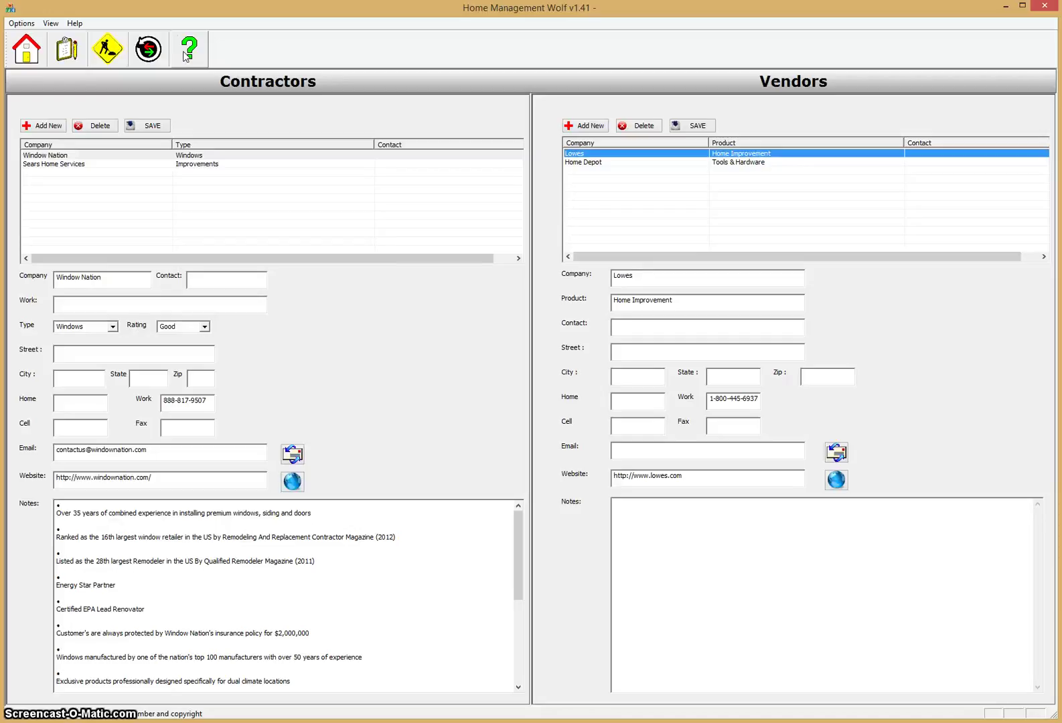
{"action": "left_click", "coordinate": [67, 49]}
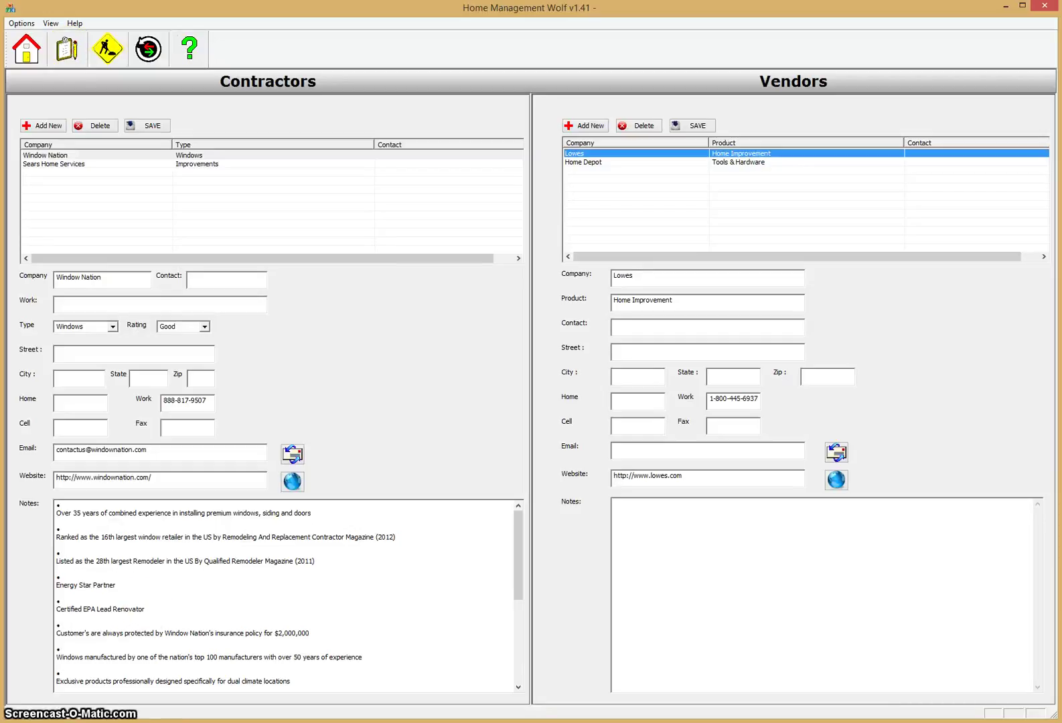